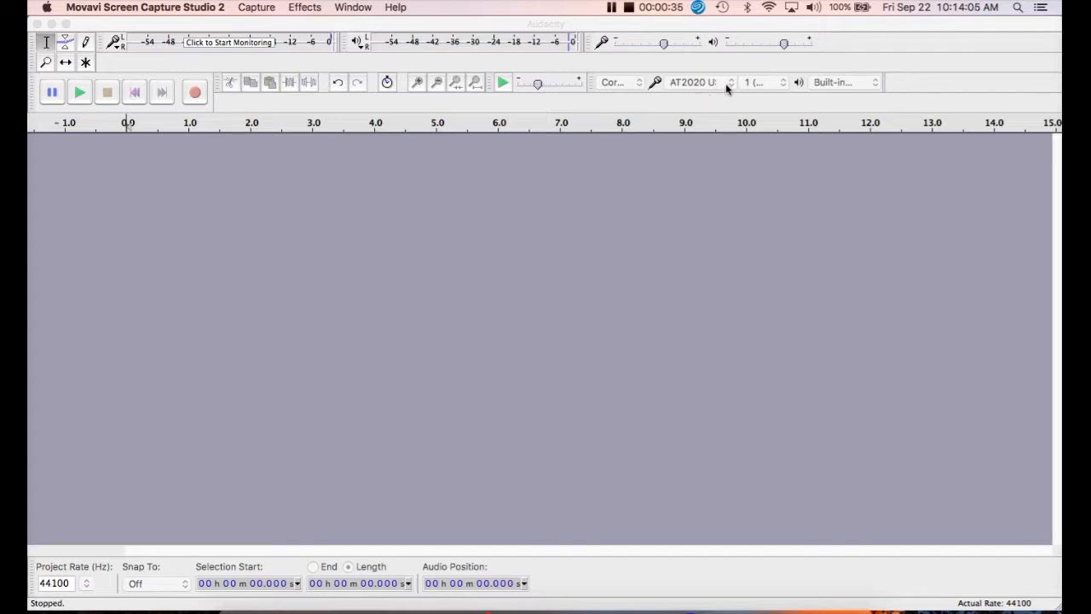
- Choose AT2020 USB as the recording device and start monitoring its input level
{"action": "left_click", "coordinate": [730, 87]}
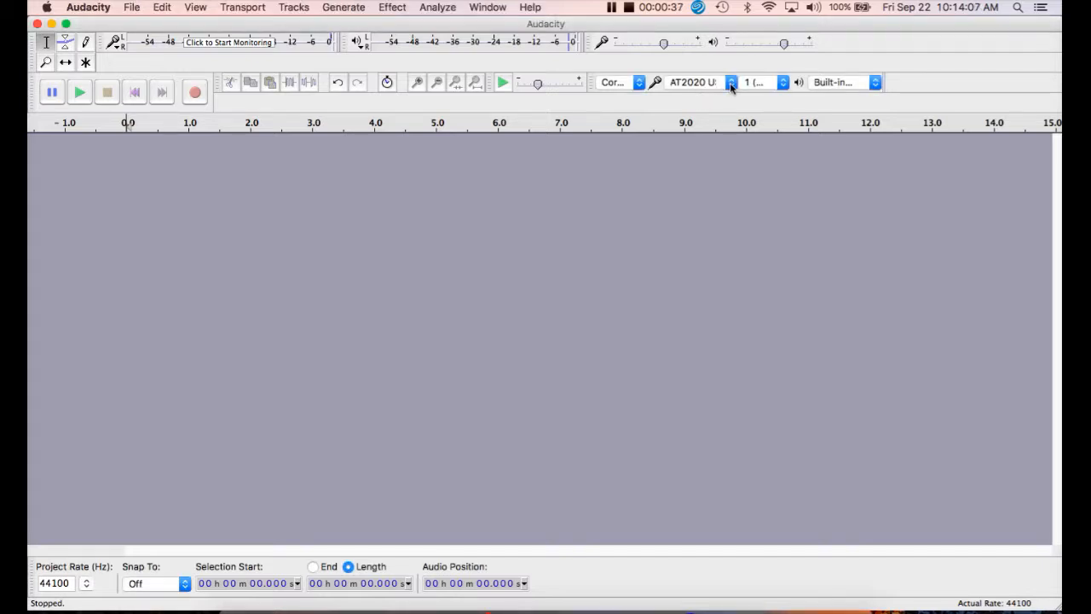
{"action": "left_click", "coordinate": [730, 86]}
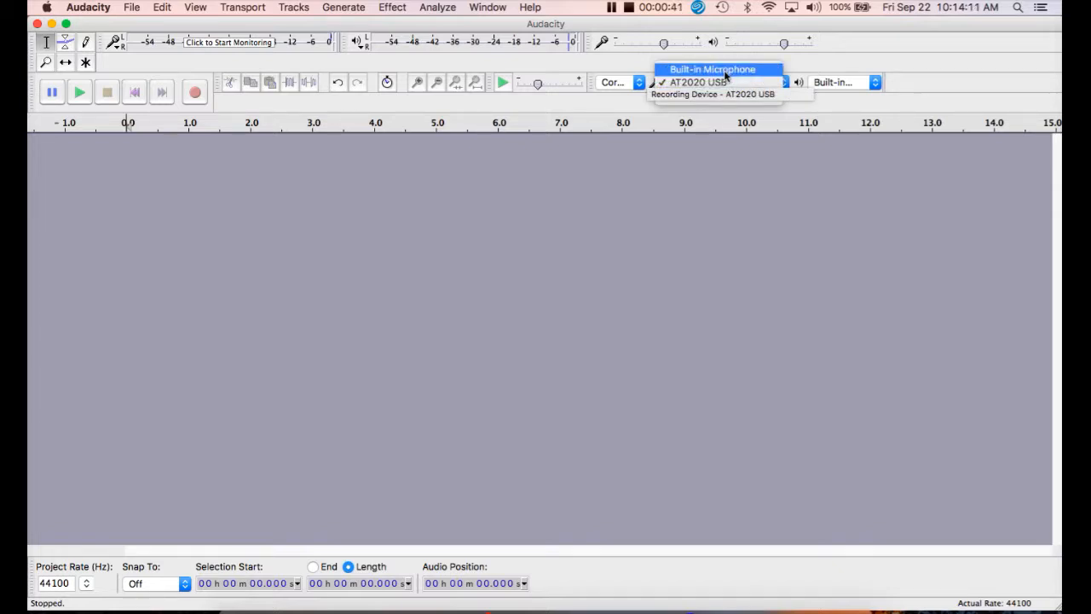
{"action": "left_click", "coordinate": [721, 84]}
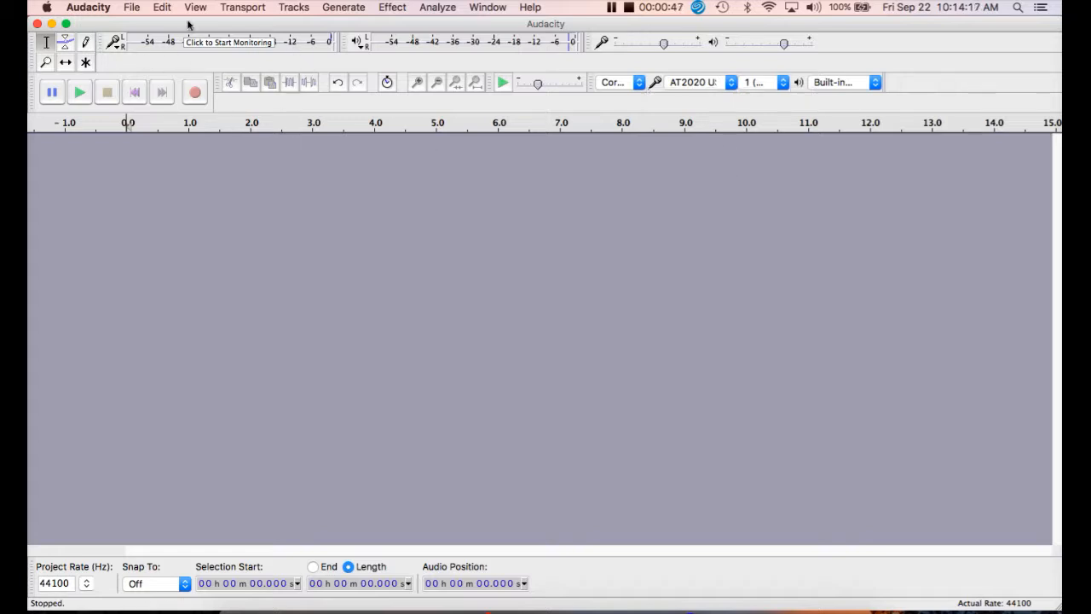
{"action": "left_click", "coordinate": [313, 47]}
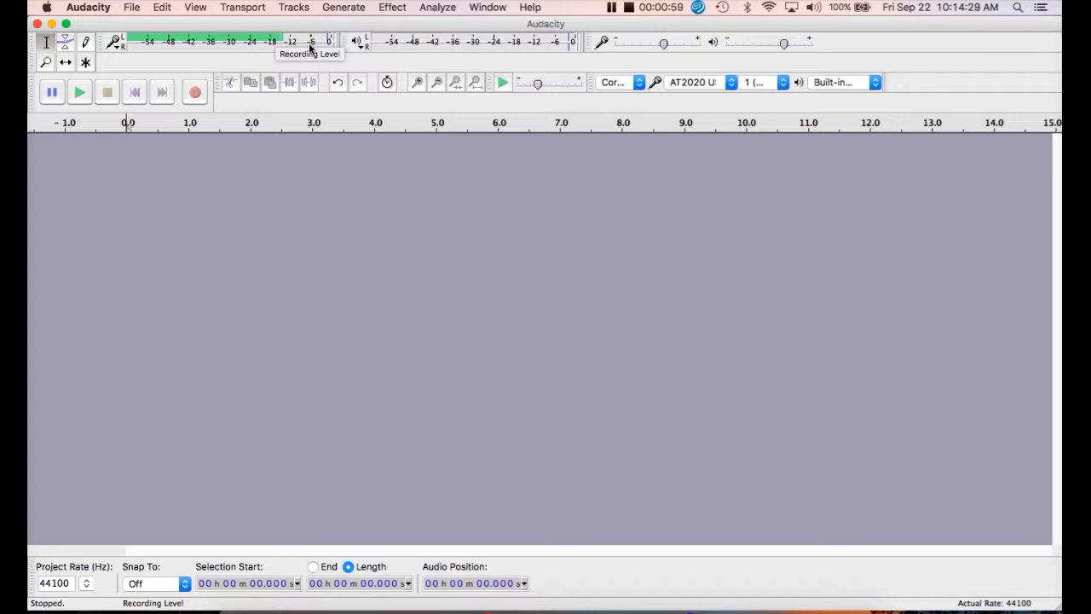
- Set the recording channels to 2 (Stereo)
{"action": "left_click", "coordinate": [785, 85]}
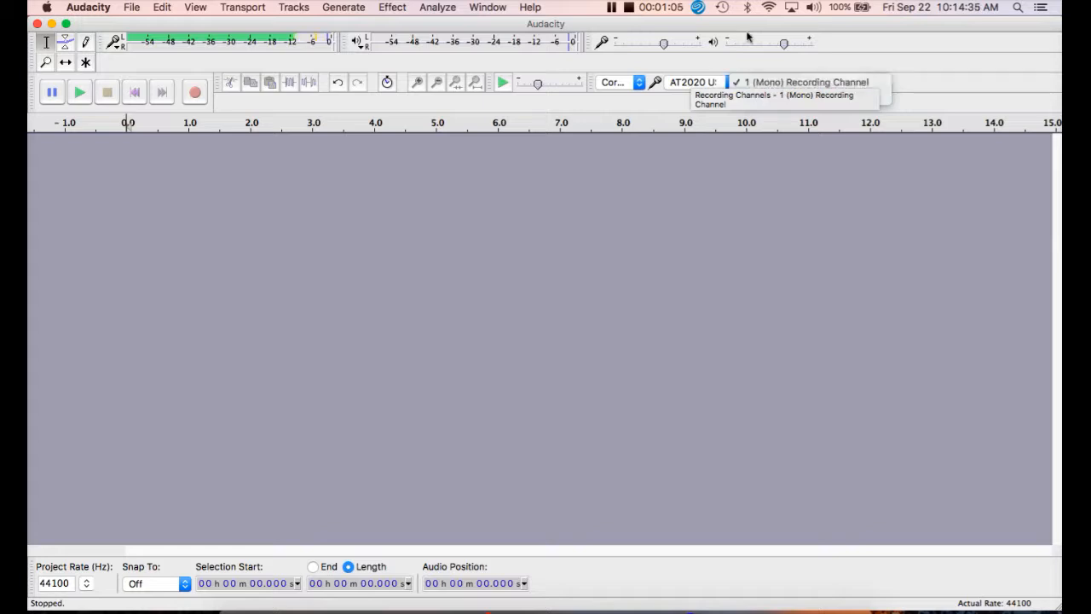
{"action": "left_click", "coordinate": [770, 83]}
{"action": "left_click", "coordinate": [784, 85]}
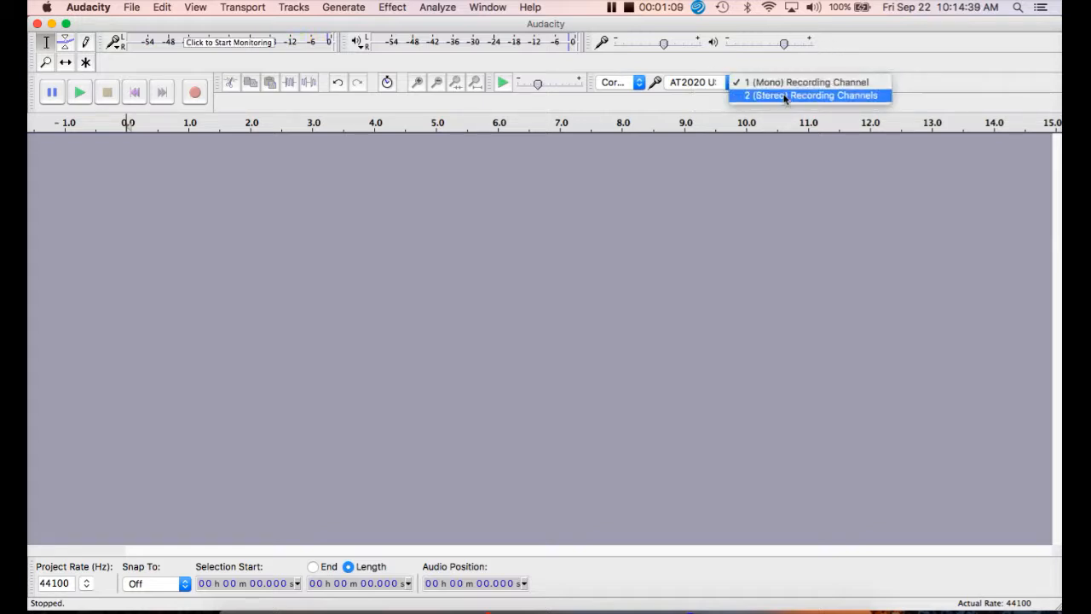
{"action": "left_click", "coordinate": [810, 95]}
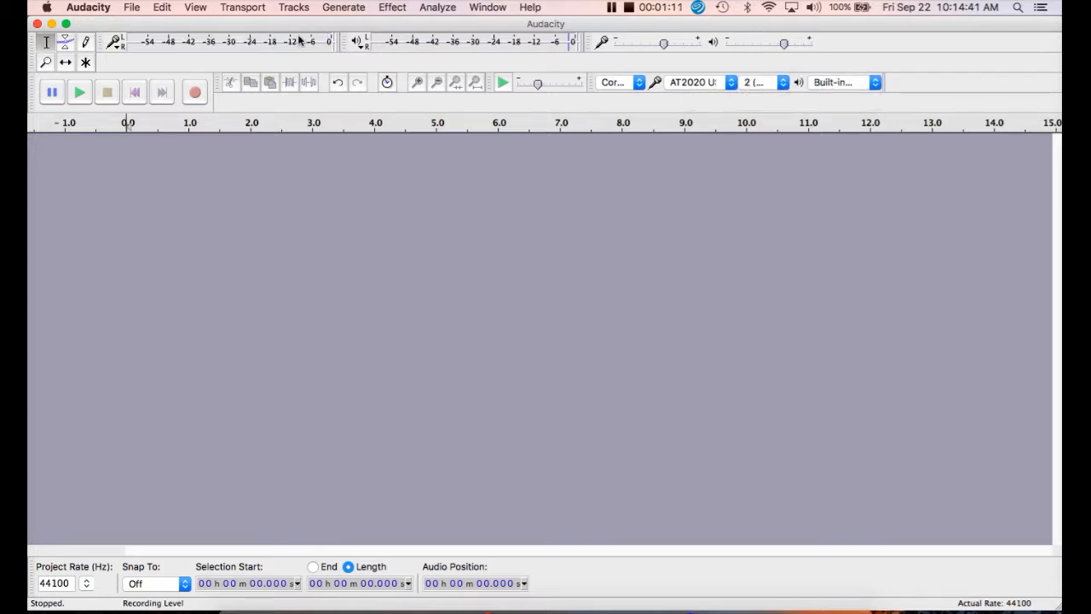
- Monitor the input level again, and record a stereo voice track about 47 seconds long
{"action": "left_click", "coordinate": [298, 41]}
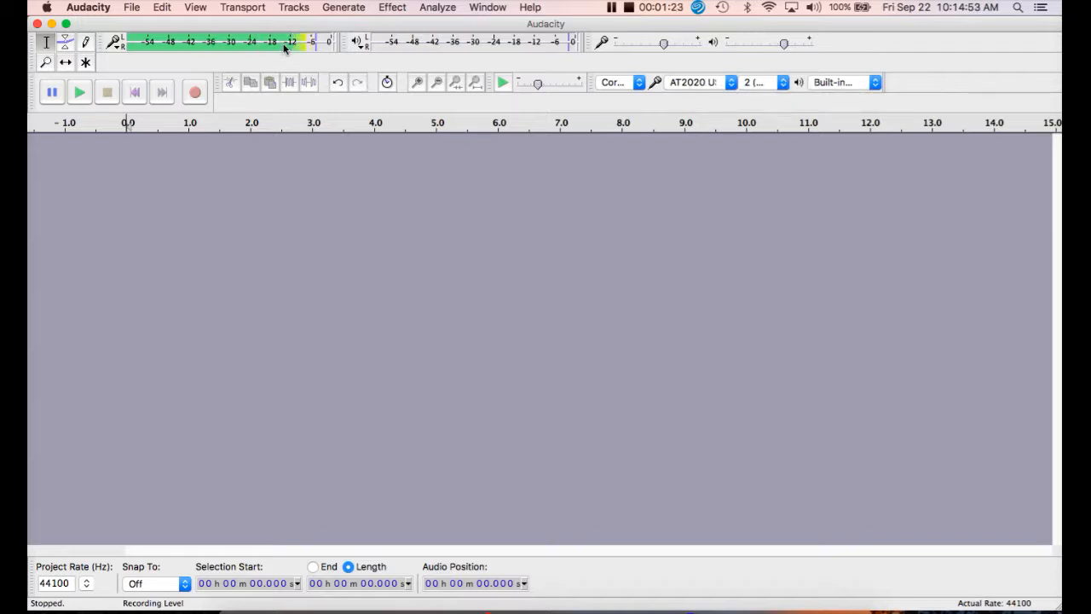
{"action": "left_click", "coordinate": [195, 93]}
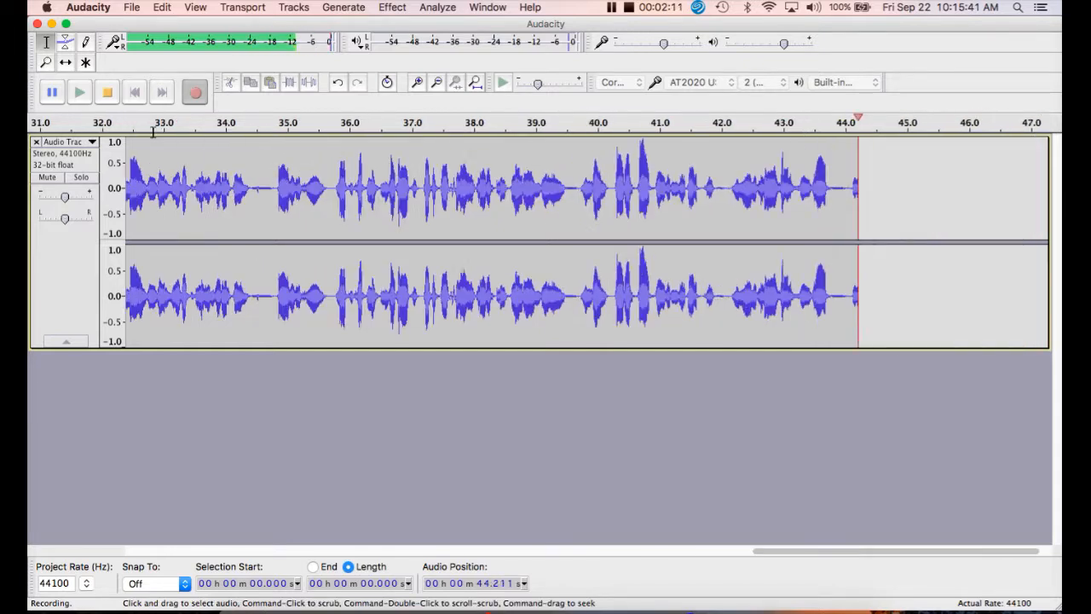
{"action": "left_click", "coordinate": [108, 94]}
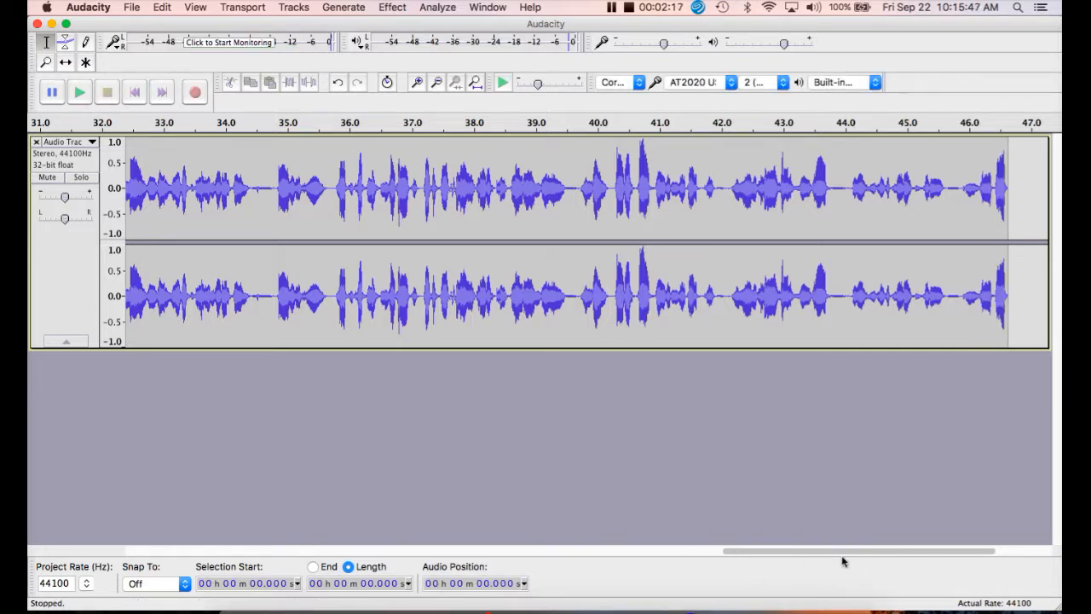
- Play back the opening seconds of the recorded track from its beginning, and stop playback
{"action": "left_click_drag", "start_coordinate": [847, 554], "coordinate": [152, 513]}
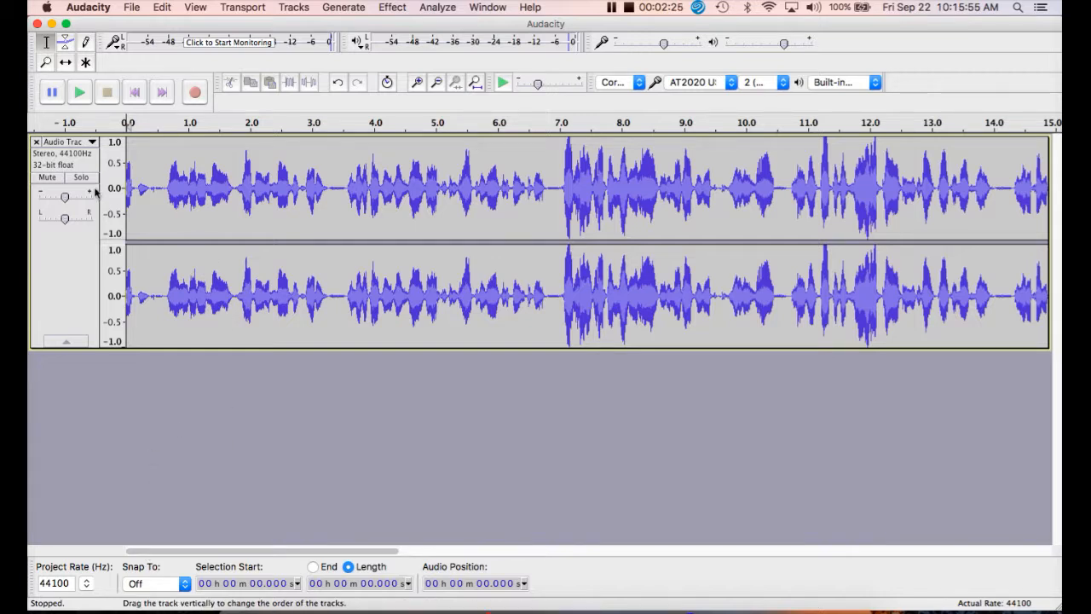
{"action": "left_click", "coordinate": [161, 182]}
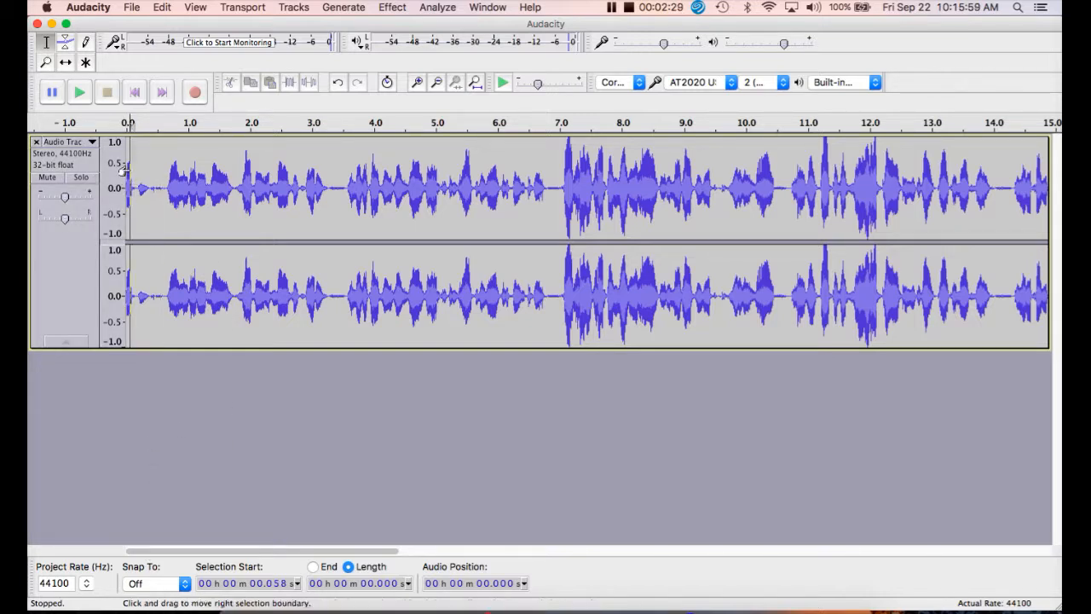
{"action": "left_click", "coordinate": [131, 171]}
{"action": "left_click", "coordinate": [77, 94]}
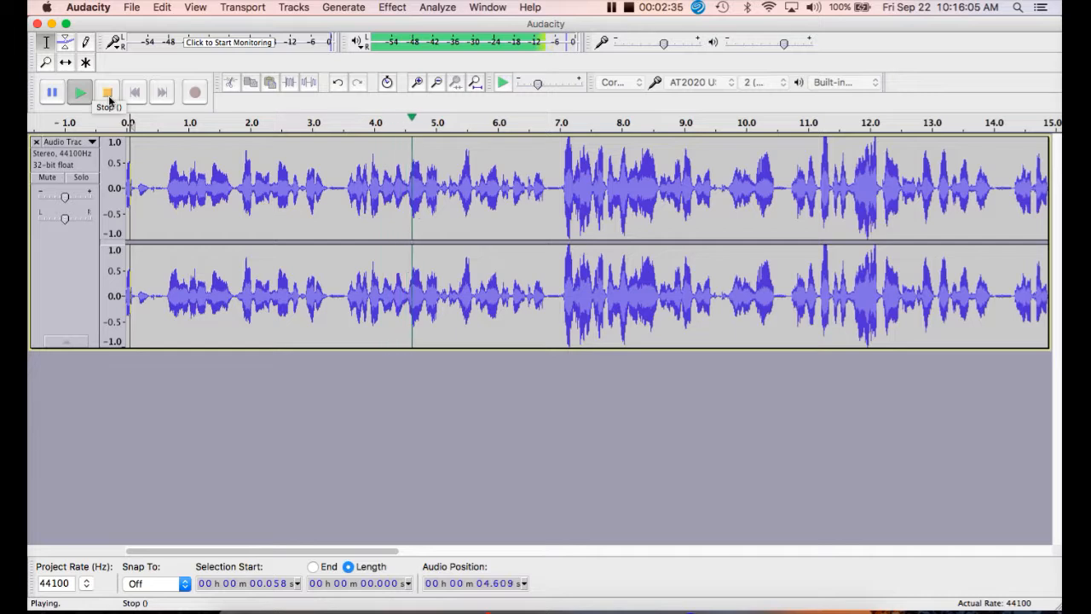
{"action": "left_click", "coordinate": [109, 94]}
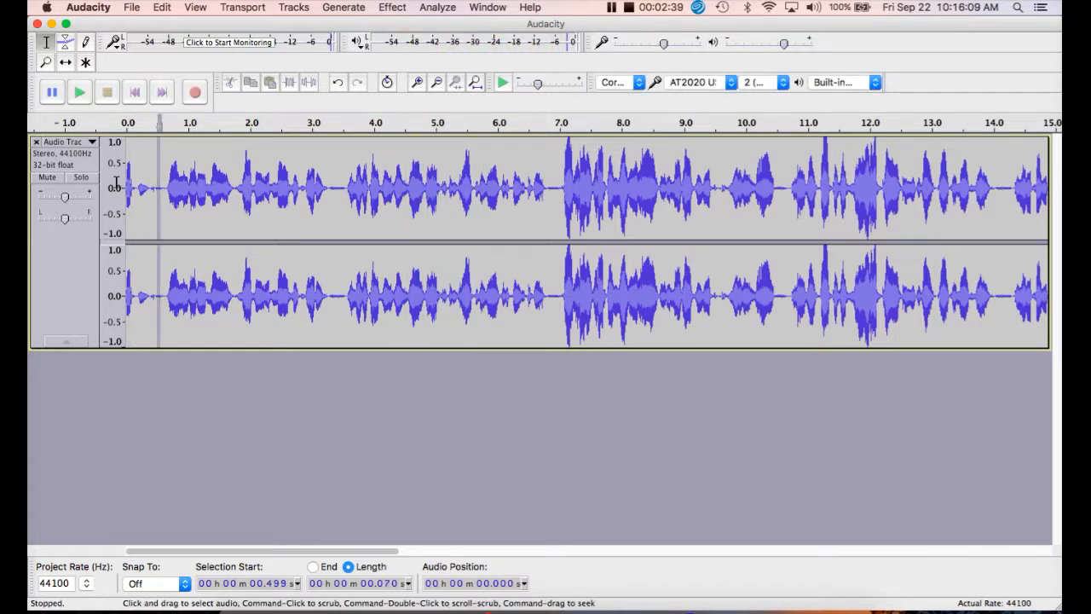
- Cut about the first 0.57 seconds of the track and play back the trimmed opening
{"action": "left_click_drag", "start_coordinate": [160, 187], "coordinate": [114, 182]}
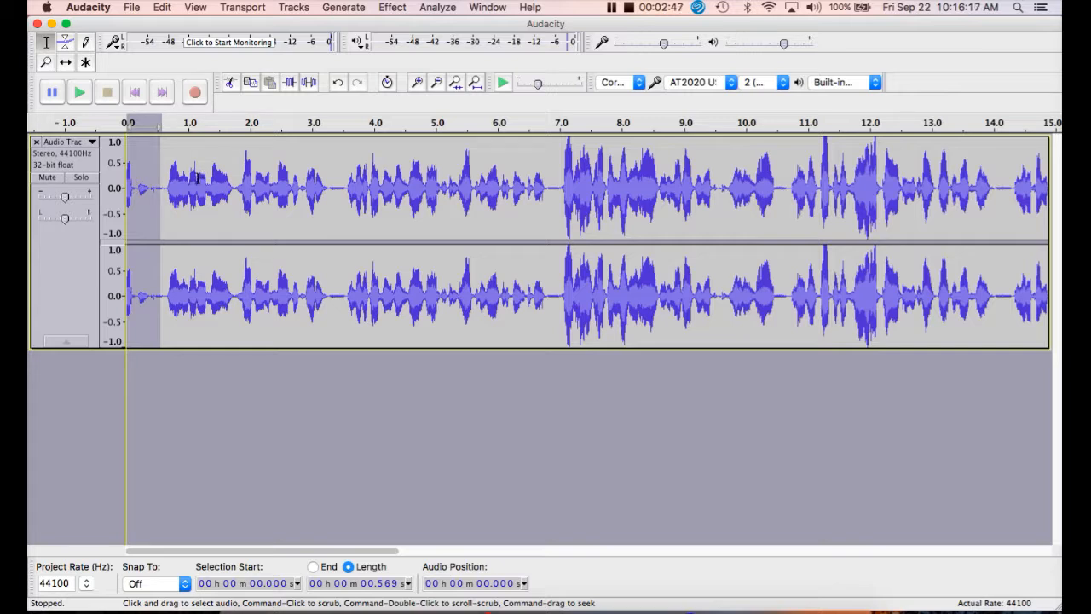
{"action": "left_click", "coordinate": [231, 82]}
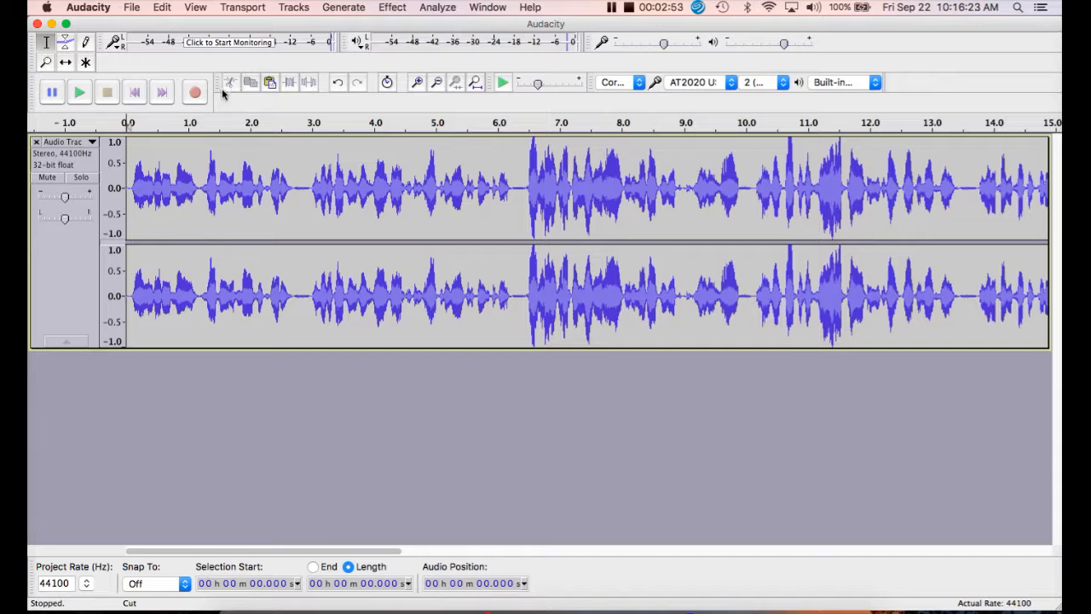
{"action": "left_click", "coordinate": [77, 92]}
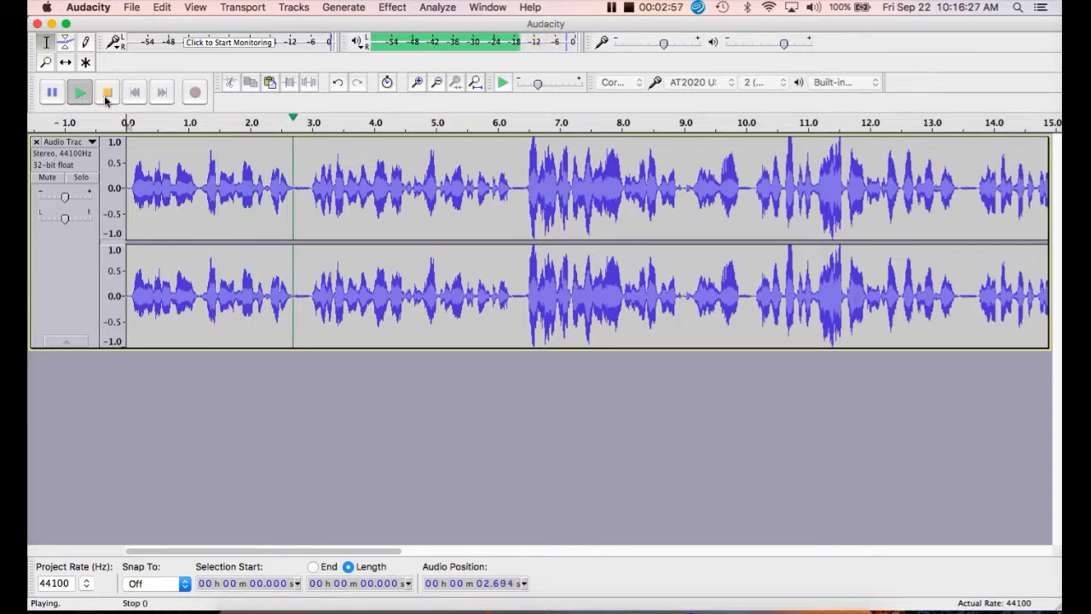
{"action": "left_click", "coordinate": [107, 94]}
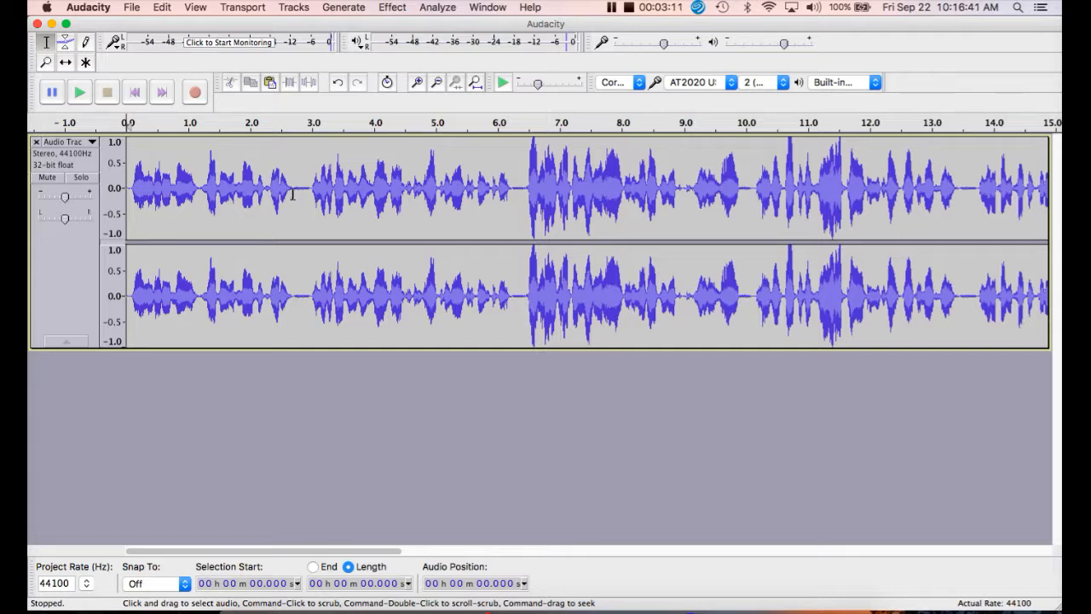
- Replace the pause of about 0.31 seconds starting near 2.68 s with generated silence, and play back from about 1.2 s to check it
{"action": "left_click_drag", "start_coordinate": [290, 193], "coordinate": [311, 199]}
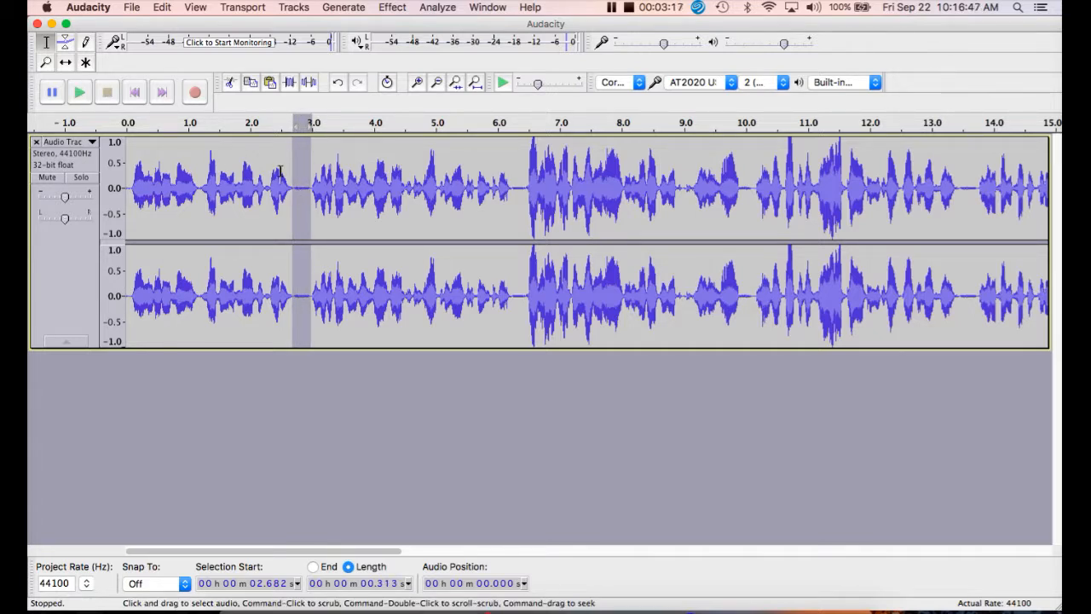
{"action": "left_click", "coordinate": [341, 8]}
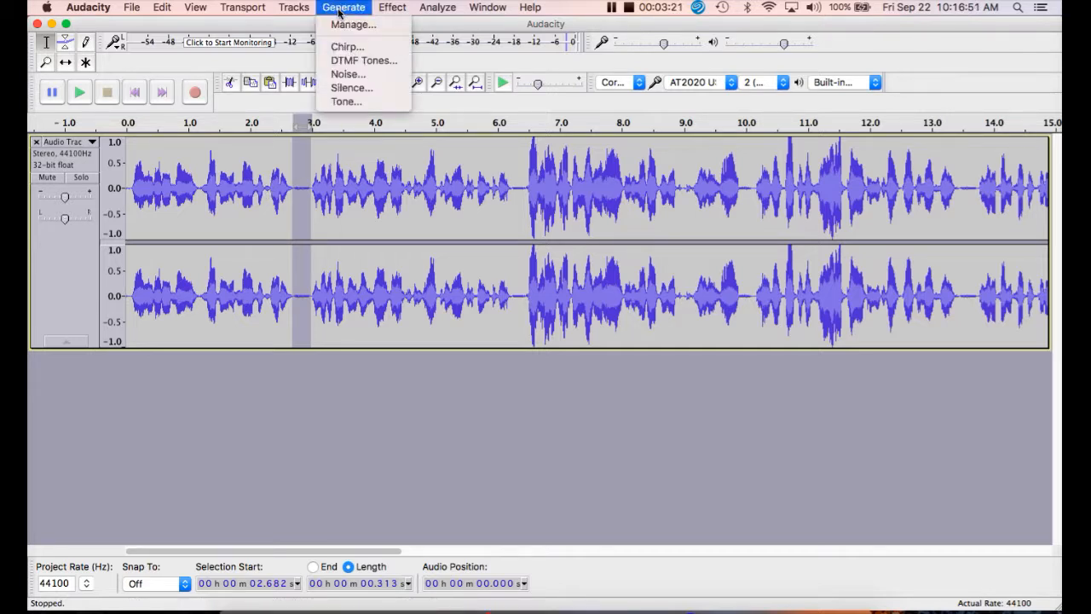
{"action": "left_click", "coordinate": [354, 87]}
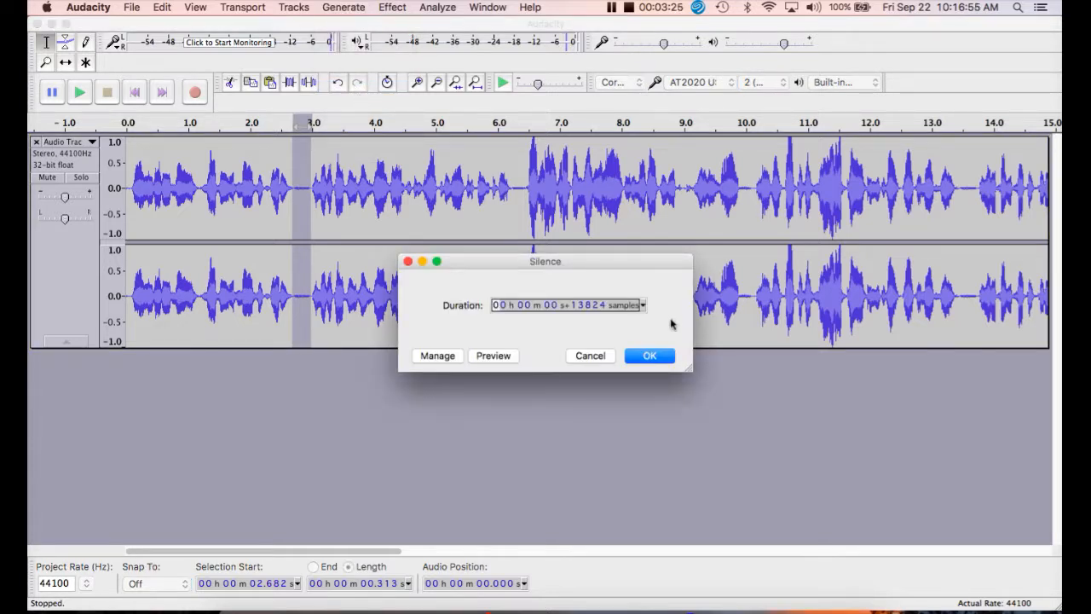
{"action": "left_click", "coordinate": [649, 356]}
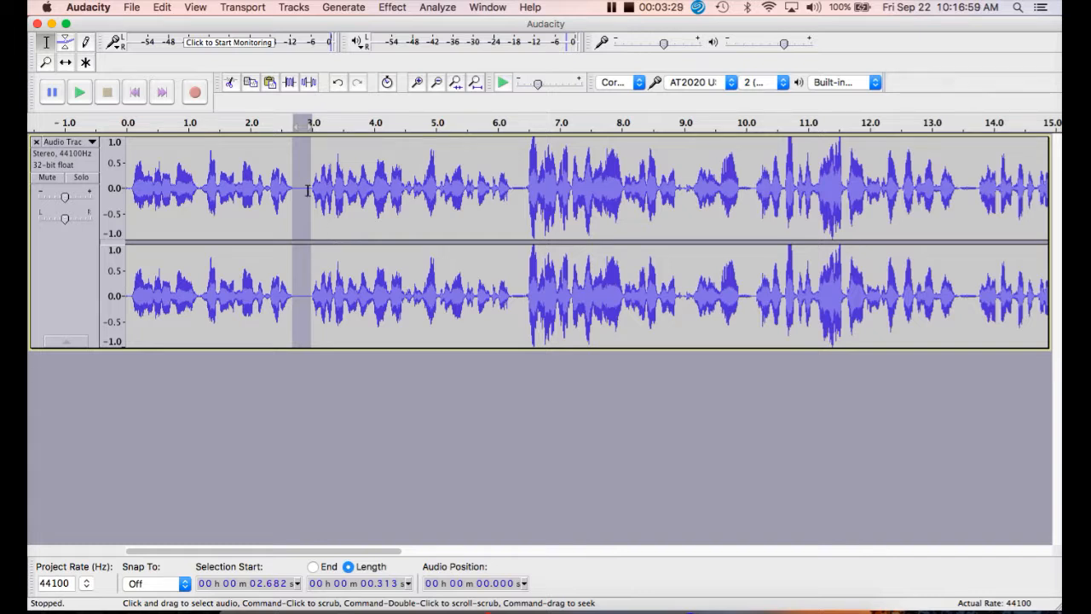
{"action": "left_click", "coordinate": [200, 177]}
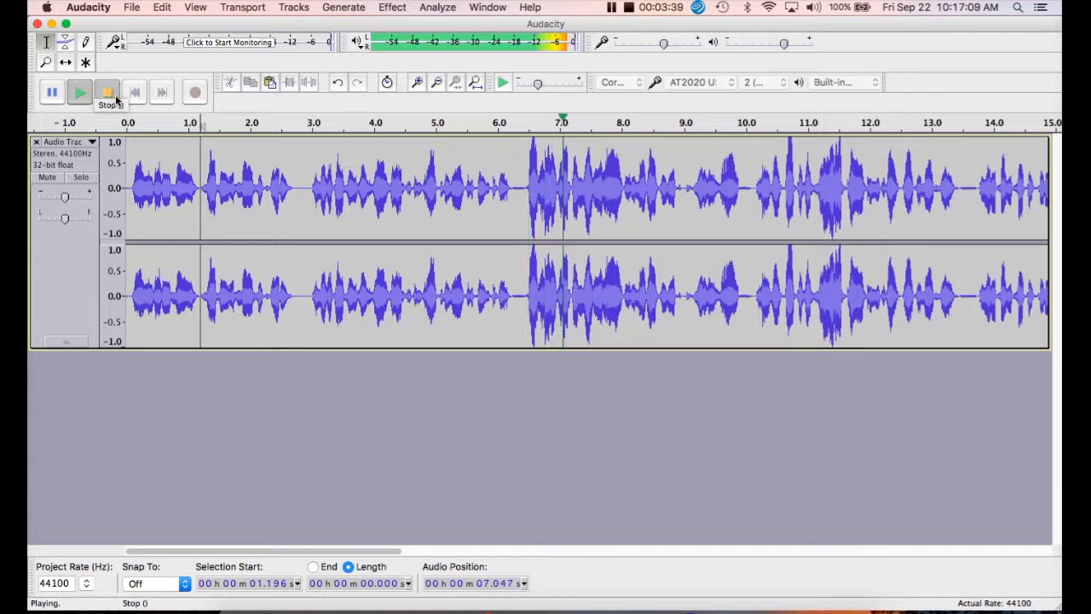
{"action": "left_click", "coordinate": [116, 99]}
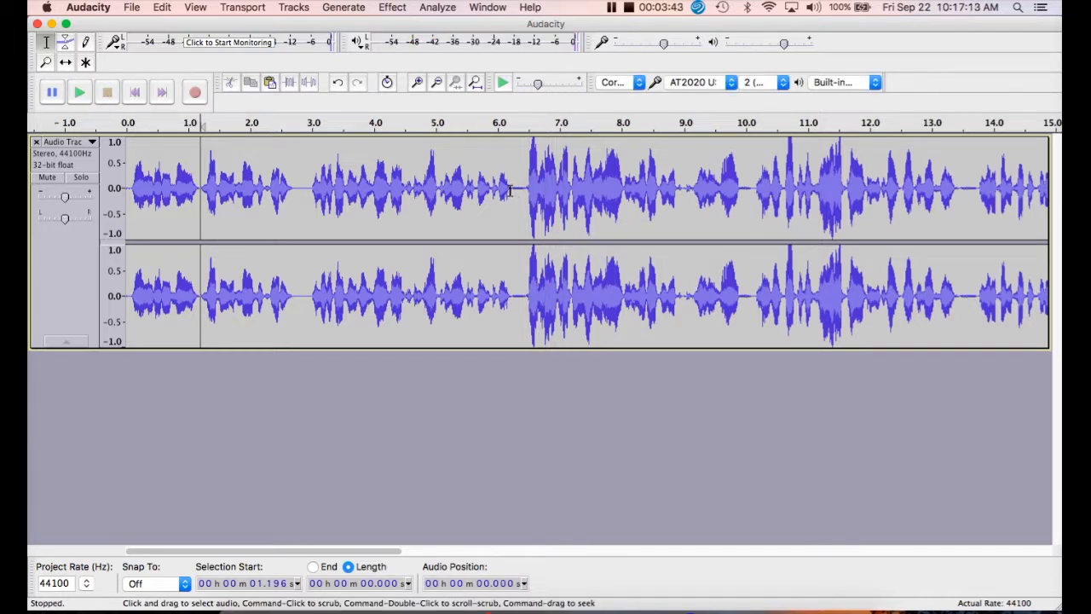
- Replace about 0.23 seconds of the pause starting near 6.21 s with generated silence
{"action": "left_click_drag", "start_coordinate": [510, 191], "coordinate": [523, 194]}
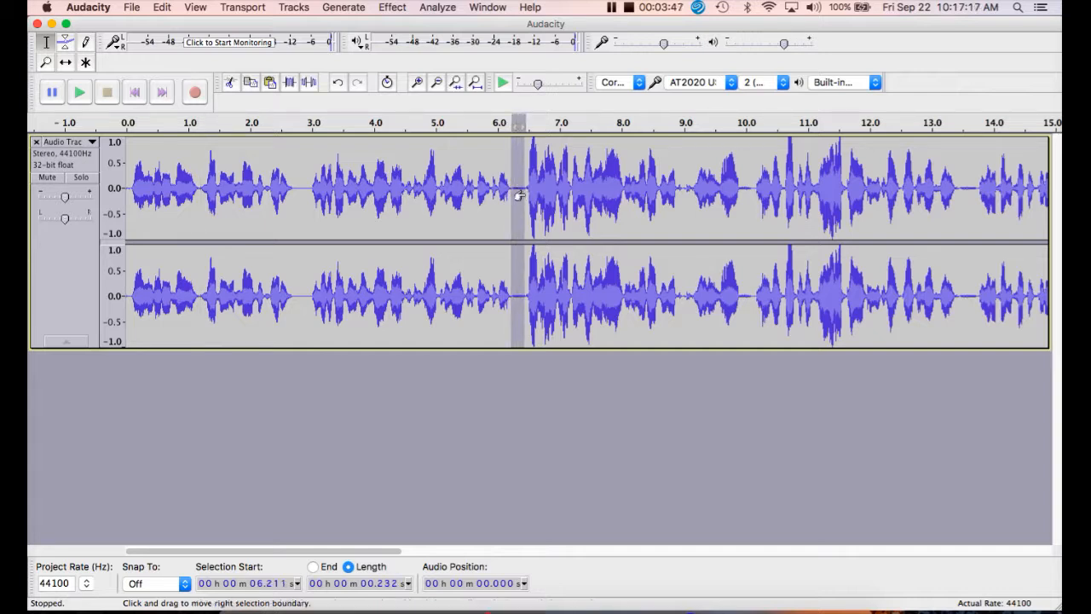
{"action": "left_click", "coordinate": [341, 9]}
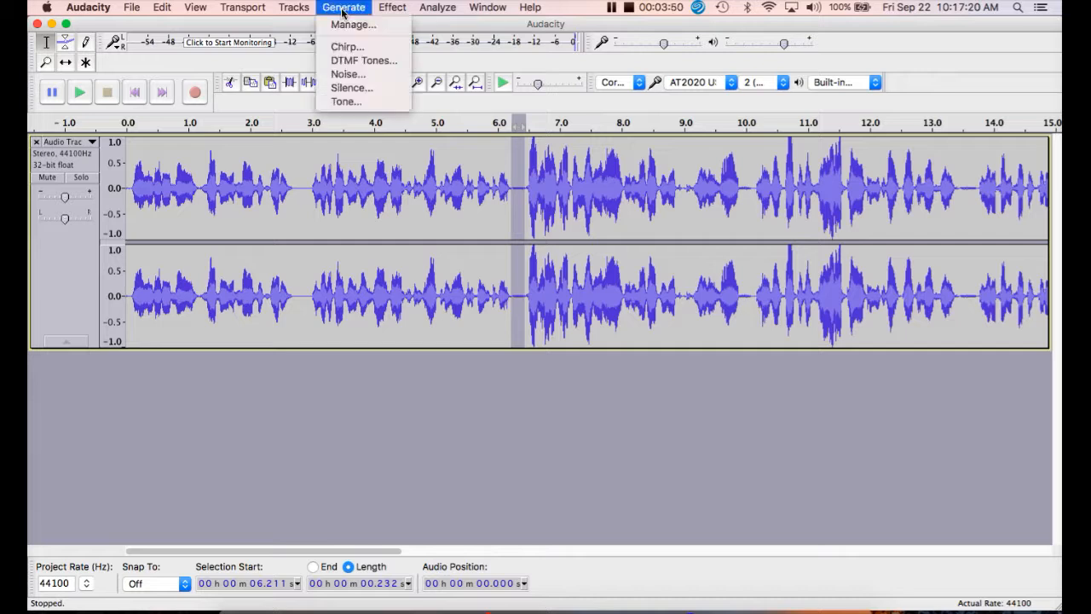
{"action": "left_click", "coordinate": [351, 88]}
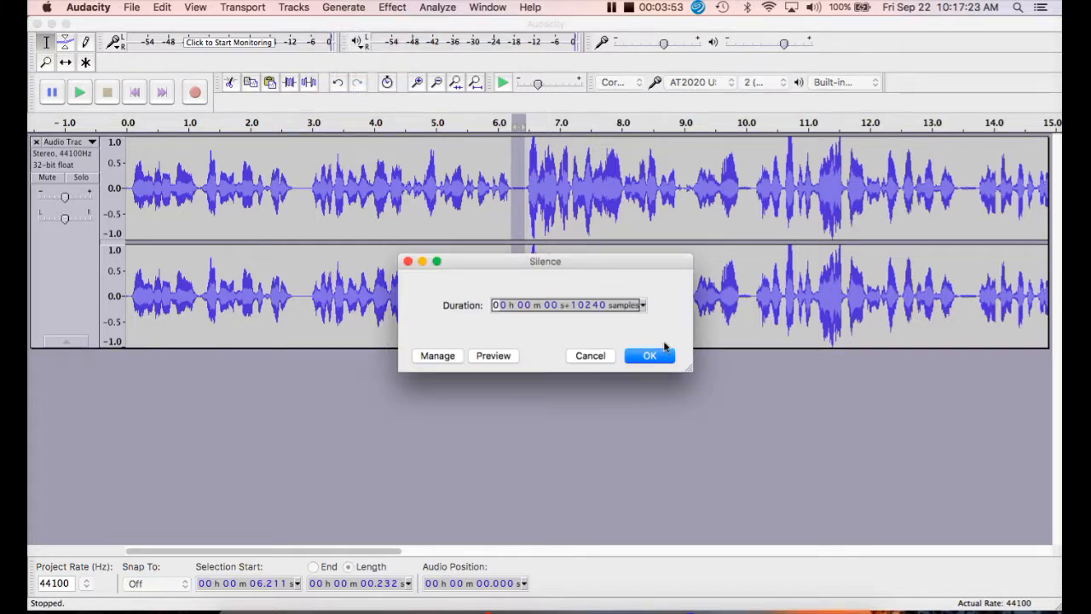
{"action": "left_click", "coordinate": [653, 357]}
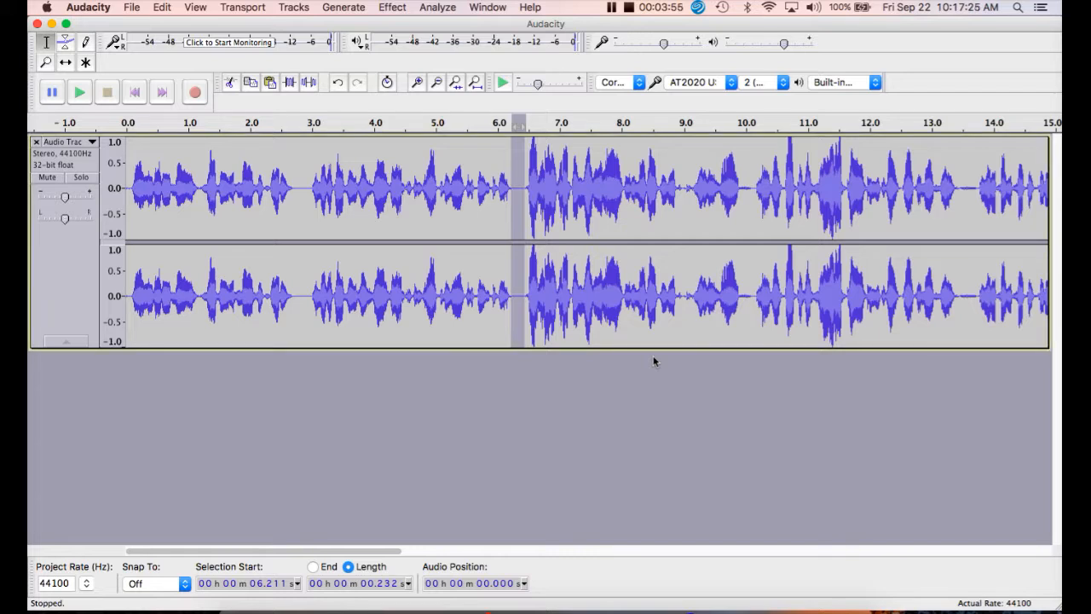
- Play back the track from about 2.9 s through the silenced pause, and stop playback
{"action": "left_click", "coordinate": [307, 188]}
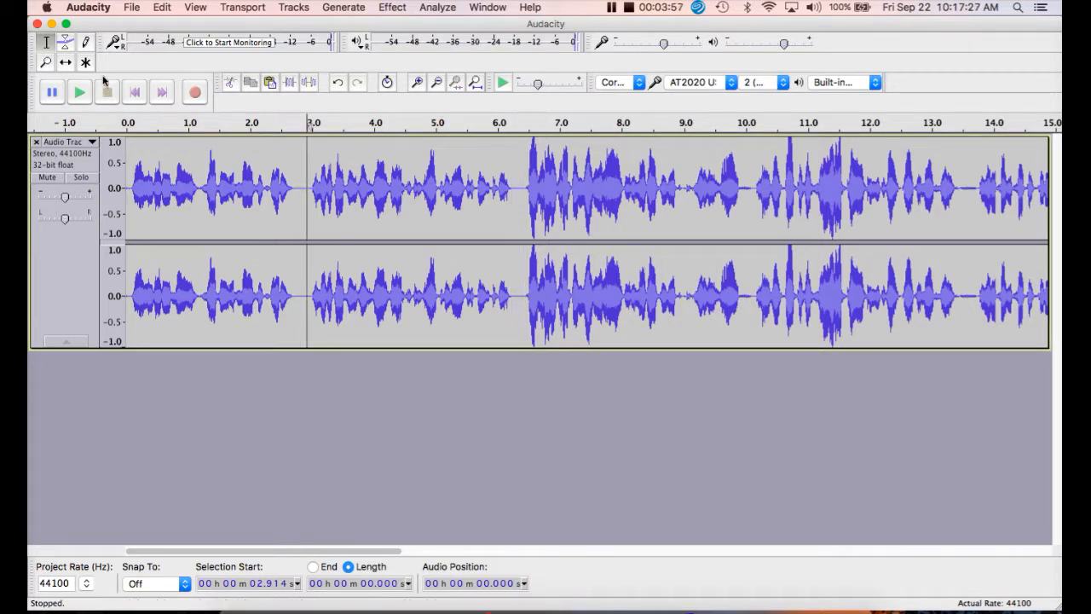
{"action": "left_click", "coordinate": [79, 94]}
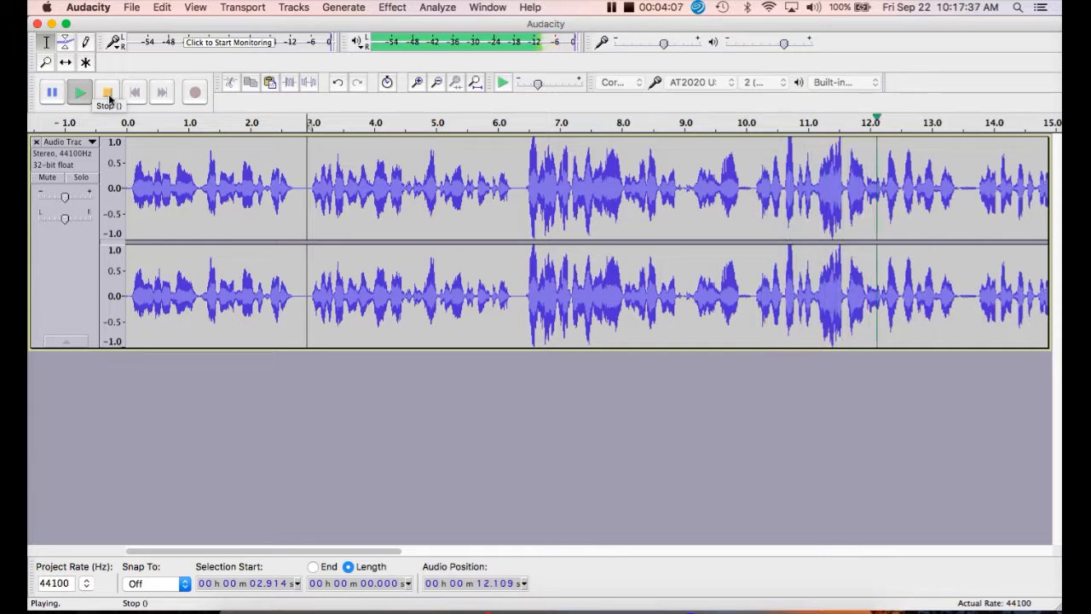
{"action": "left_click", "coordinate": [107, 93]}
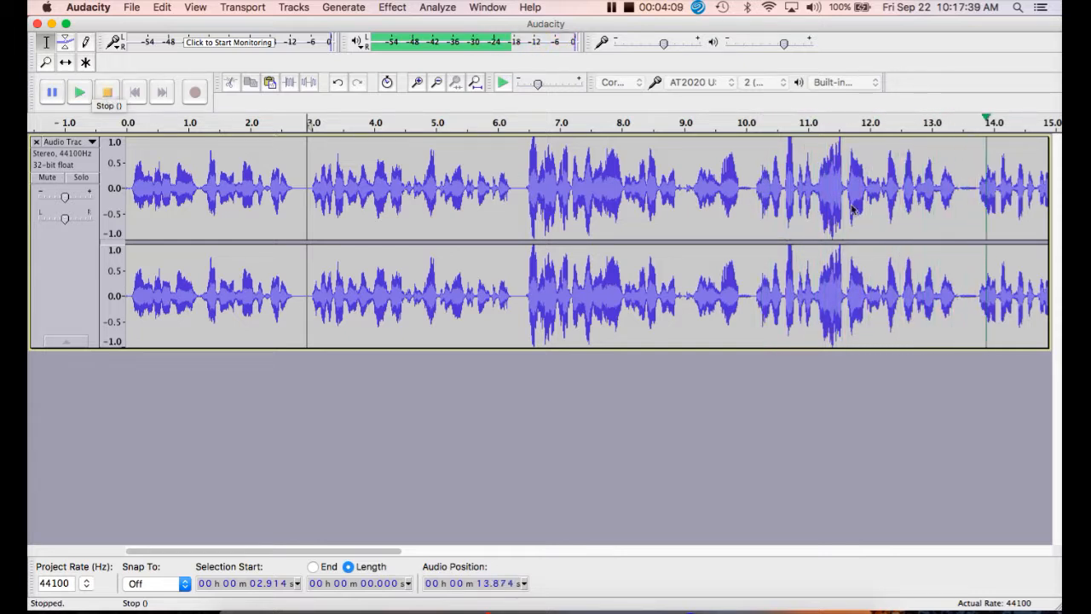
- Place the cursor in the pause at about 13.5 s and increase the track's height to enlarge the waveforms
{"action": "left_click_drag", "start_coordinate": [955, 205], "coordinate": [967, 218]}
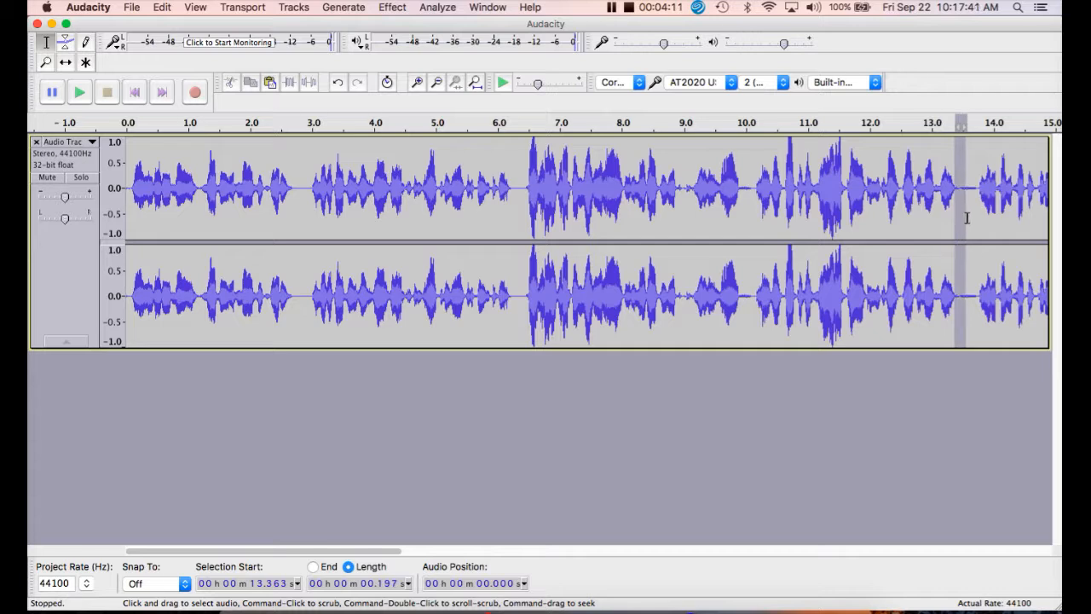
{"action": "left_click", "coordinate": [966, 188]}
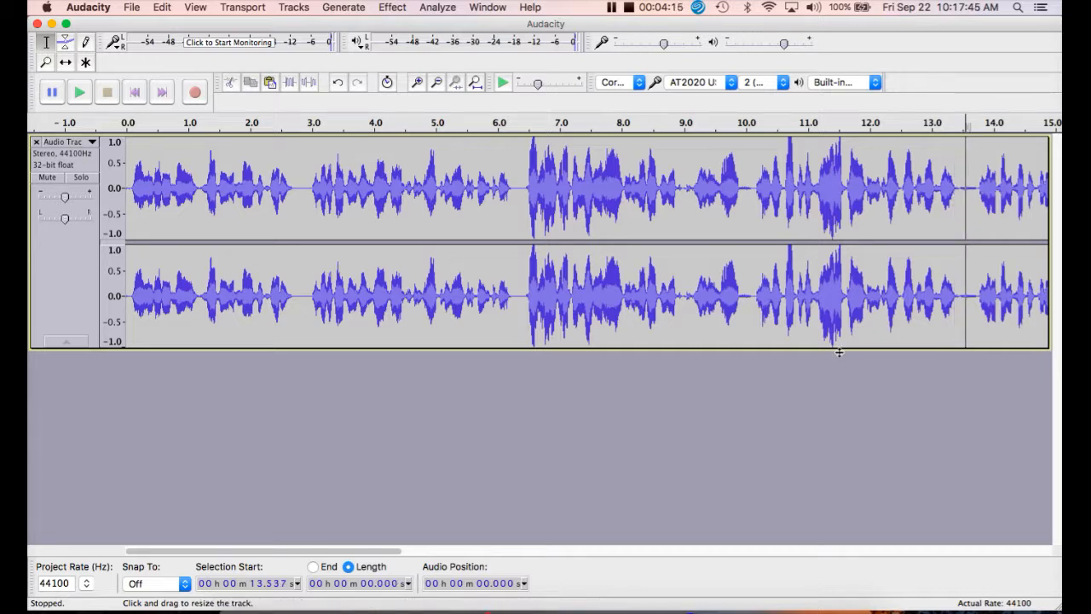
{"action": "left_click_drag", "start_coordinate": [831, 348], "coordinate": [828, 420]}
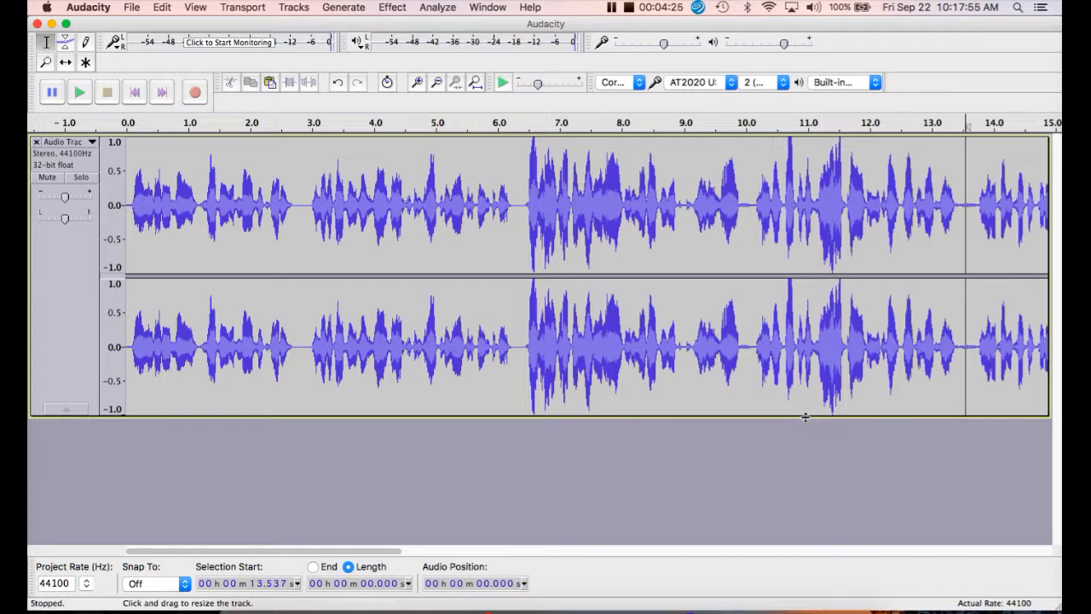
{"action": "mouse_move", "coordinate": [804, 417]}
{"action": "left_mouse_down"}
{"action": "mouse_move", "coordinate": [809, 478]}
{"action": "mouse_move", "coordinate": [807, 243]}
{"action": "mouse_move", "coordinate": [803, 420]}
{"action": "left_mouse_up"}
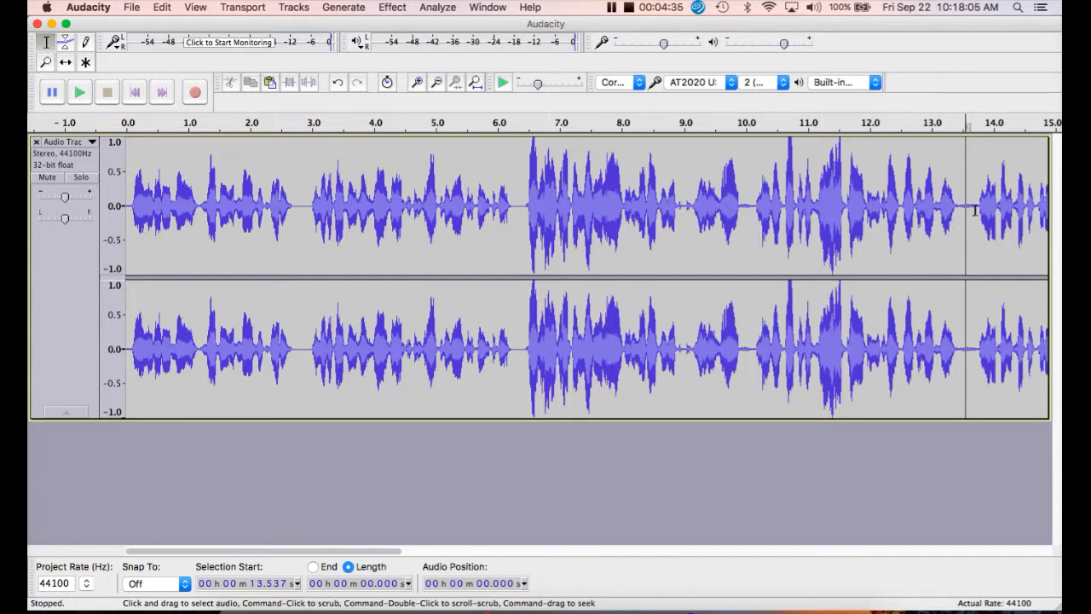
- Cut about 0.29 seconds of the pause starting near 13.42 s, and play back from about 11.9 s to check the edit
{"action": "left_click_drag", "start_coordinate": [977, 211], "coordinate": [959, 214]}
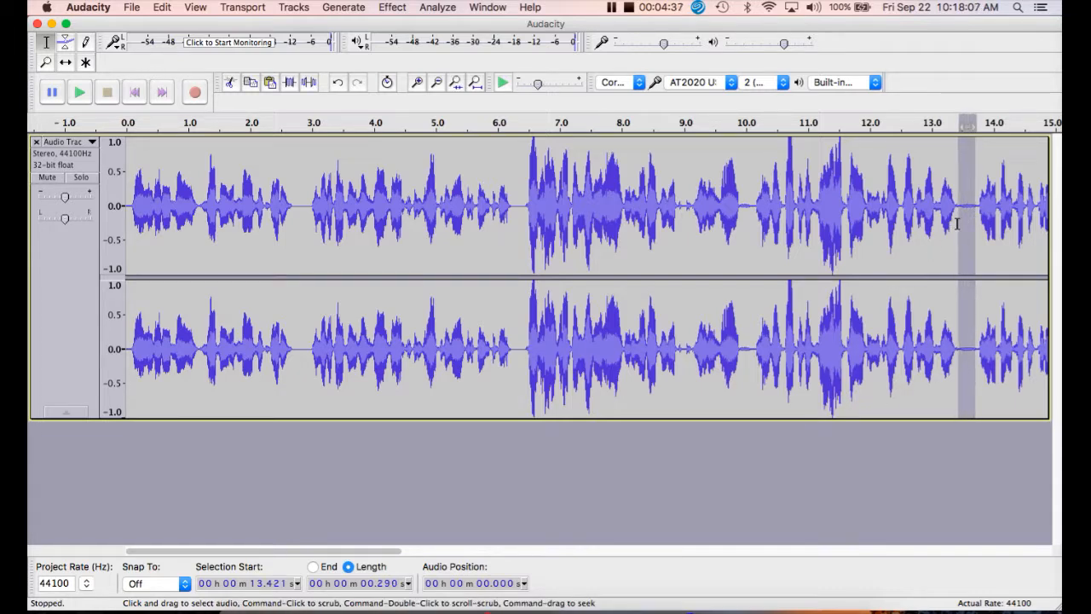
{"action": "left_click", "coordinate": [230, 83]}
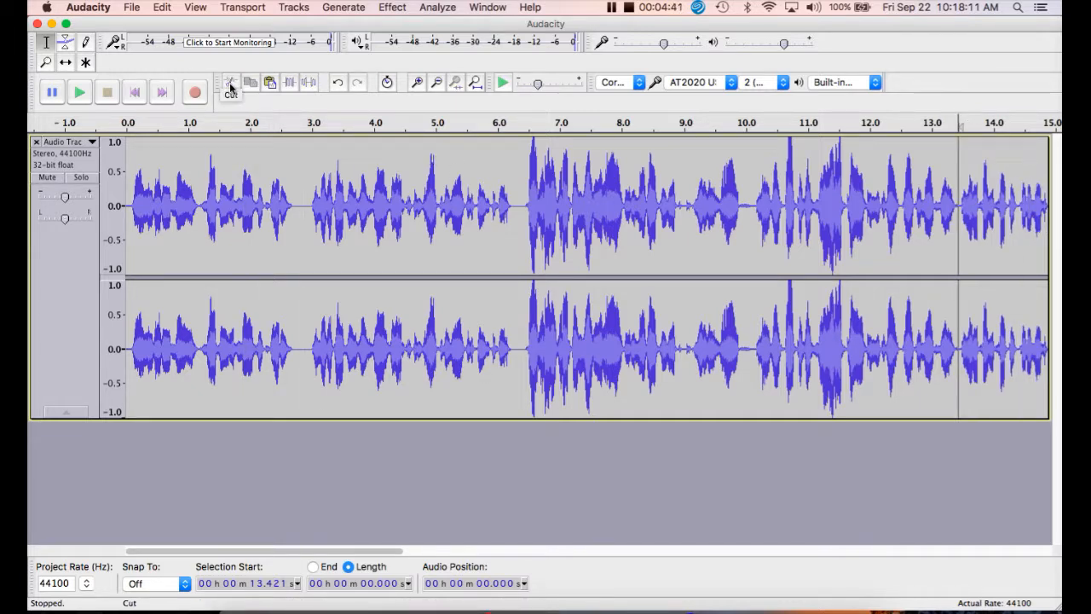
{"action": "left_click", "coordinate": [863, 215]}
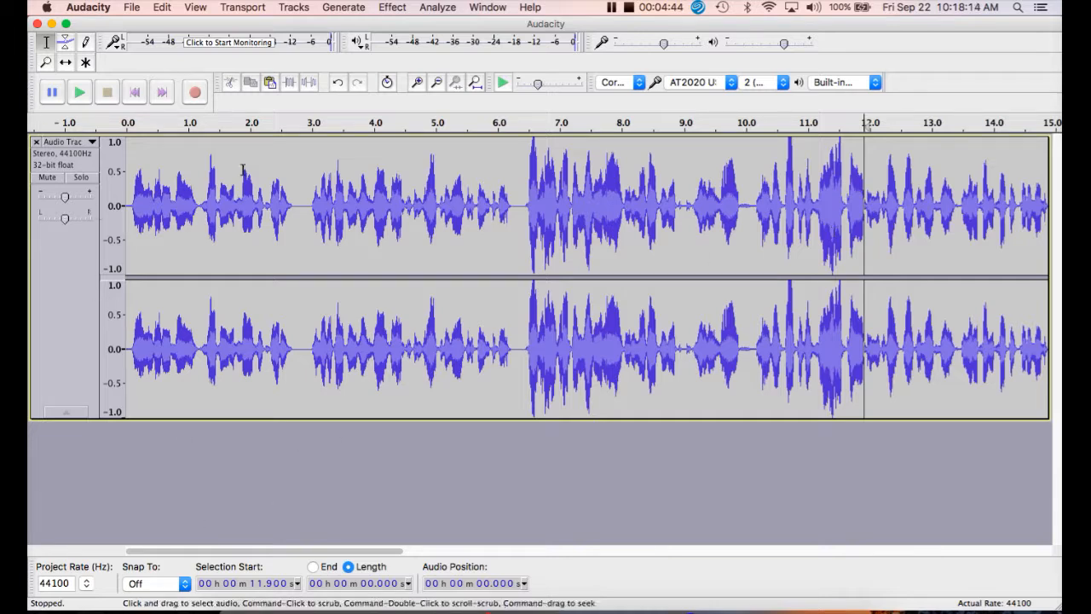
{"action": "left_click", "coordinate": [78, 92]}
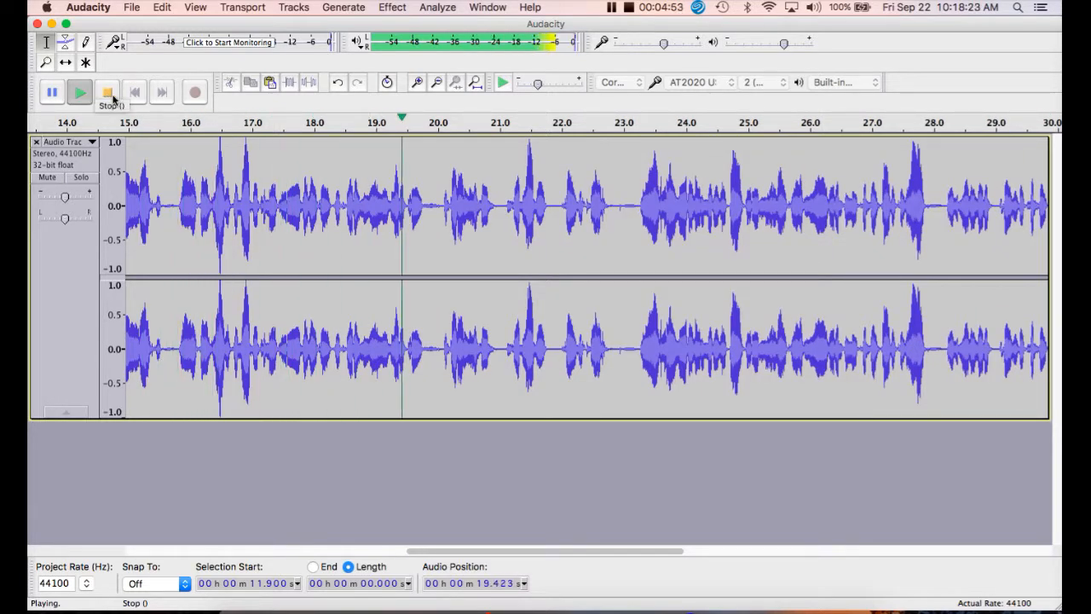
{"action": "left_click", "coordinate": [109, 94]}
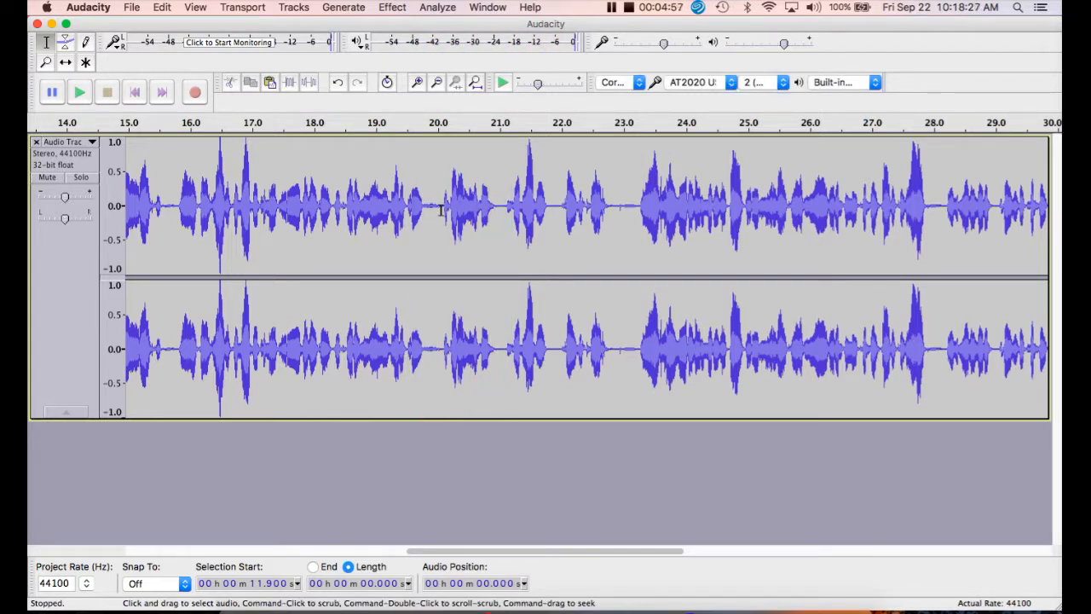
- Replace about 0.28 seconds of the pause starting near 19.77 s with generated silence, and play back from about 18.5 s to check it
{"action": "left_click_drag", "start_coordinate": [434, 211], "coordinate": [422, 224]}
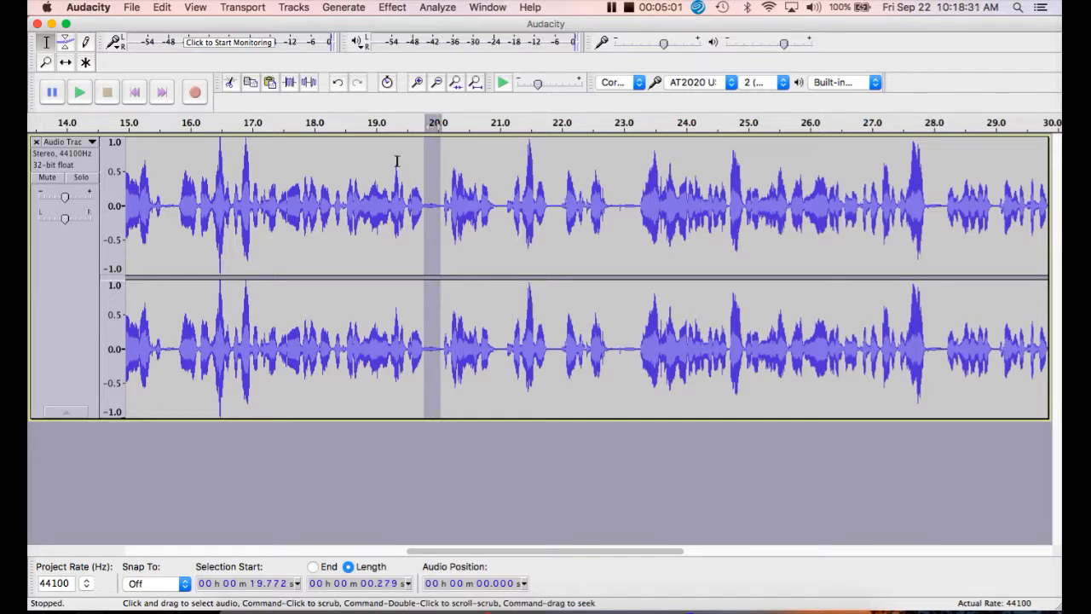
{"action": "left_click", "coordinate": [351, 10]}
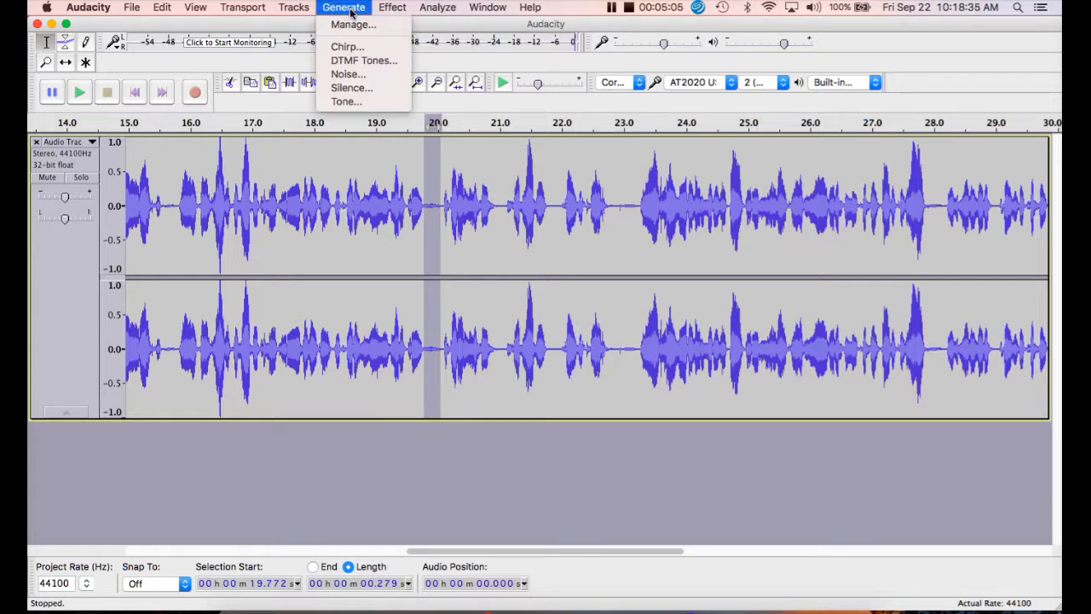
{"action": "left_click", "coordinate": [352, 88]}
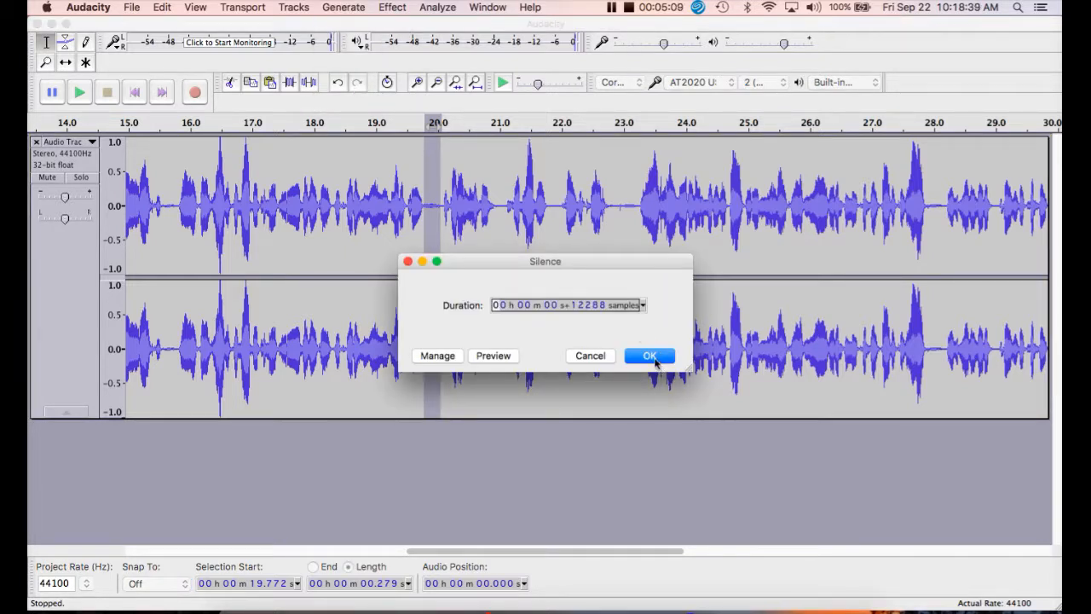
{"action": "left_click", "coordinate": [650, 356]}
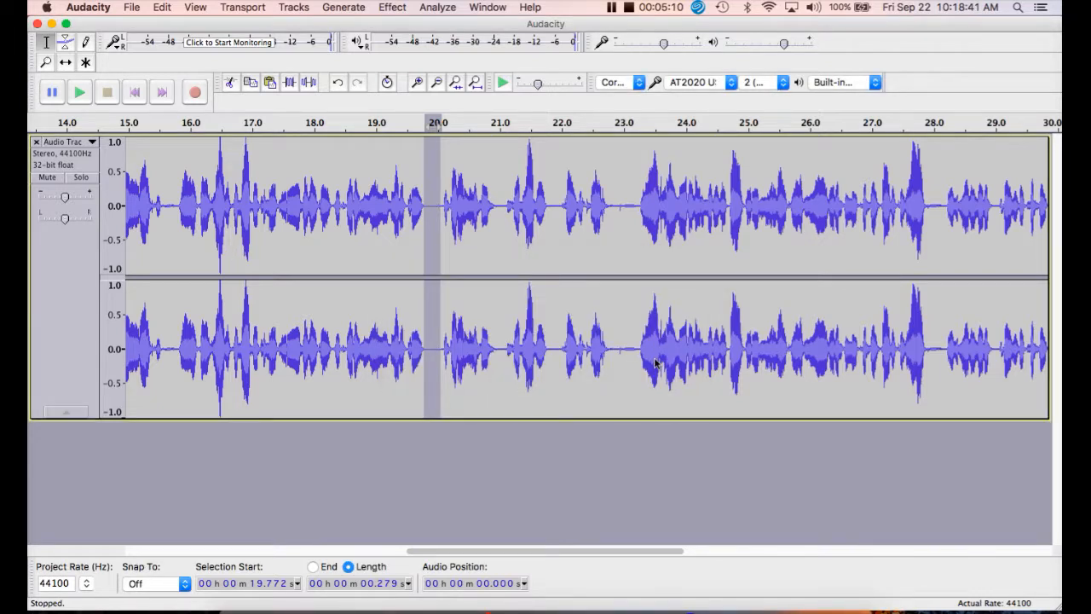
{"action": "left_click", "coordinate": [347, 184]}
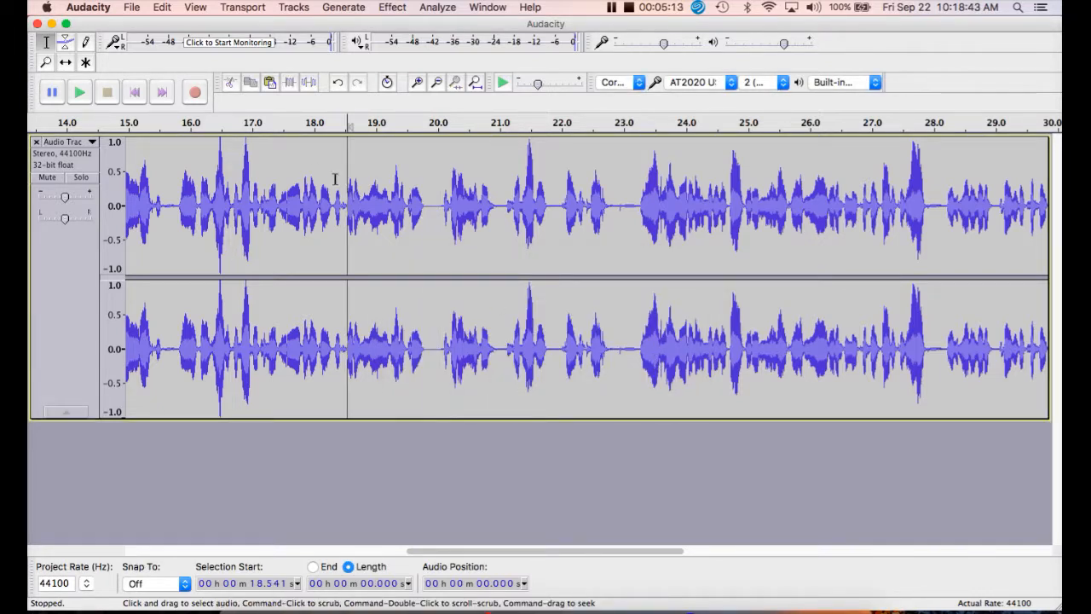
{"action": "left_click", "coordinate": [79, 94]}
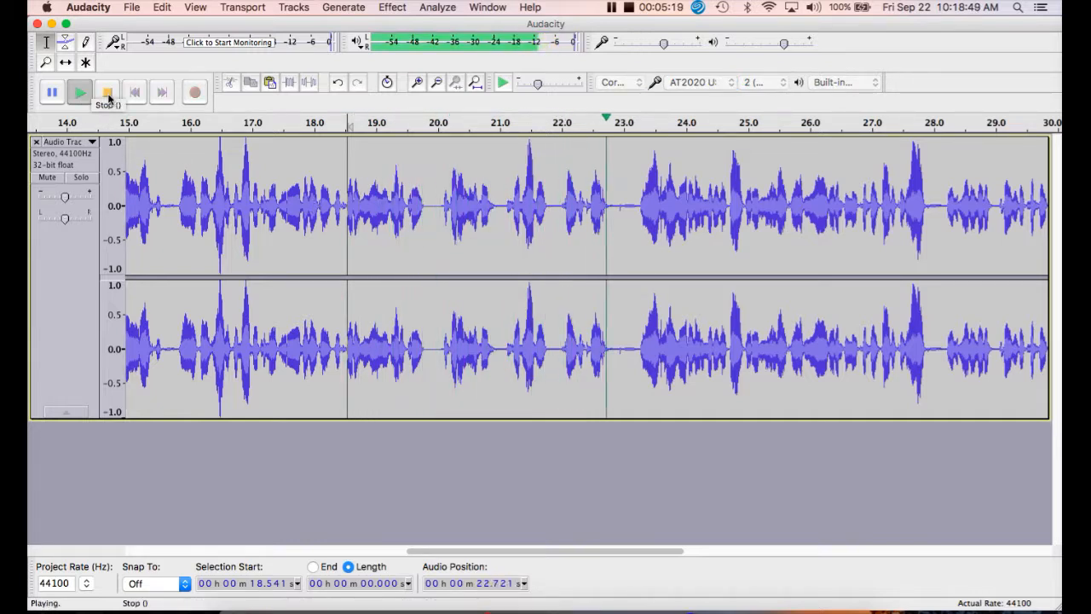
{"action": "key", "text": "space"}
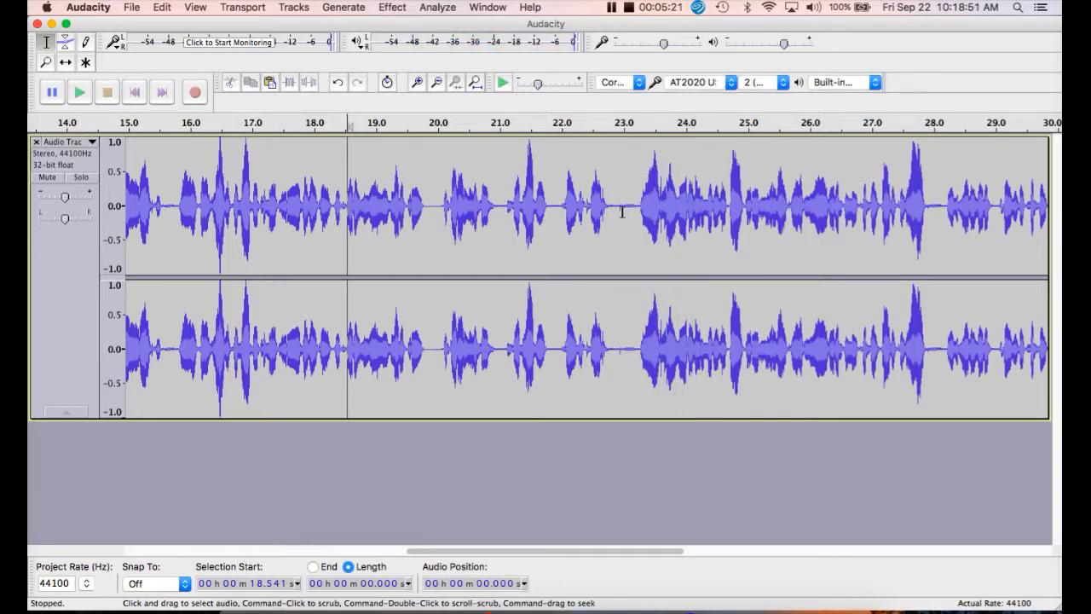
- Cut about 0.41 seconds of the pause starting near 22.86 s, and play back from the cut to review the following speech
{"action": "left_click_drag", "start_coordinate": [613, 211], "coordinate": [638, 230]}
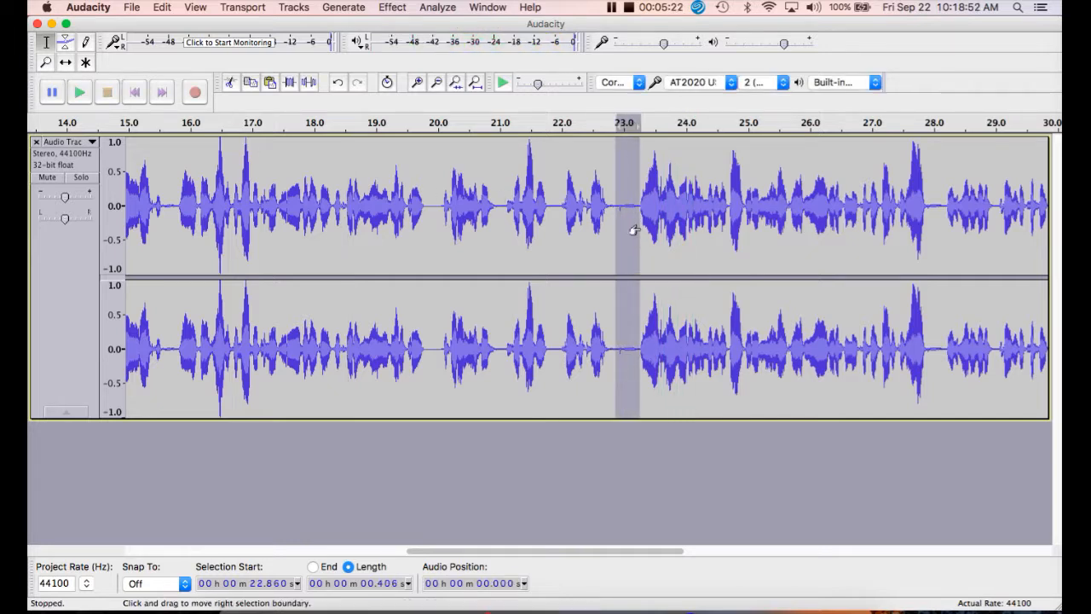
{"action": "left_click", "coordinate": [230, 83]}
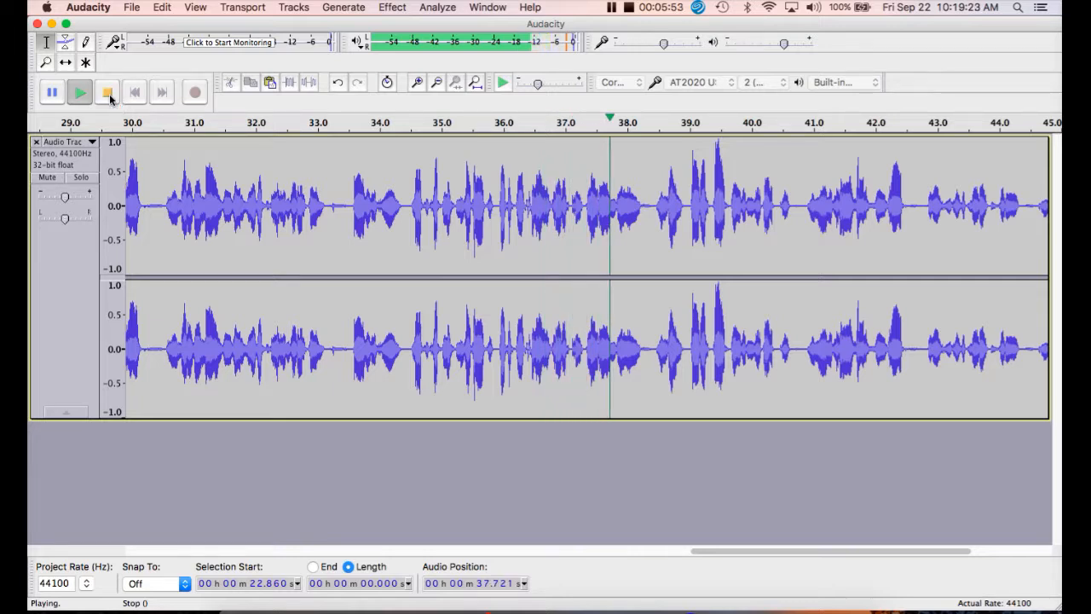
{"action": "left_click", "coordinate": [108, 93]}
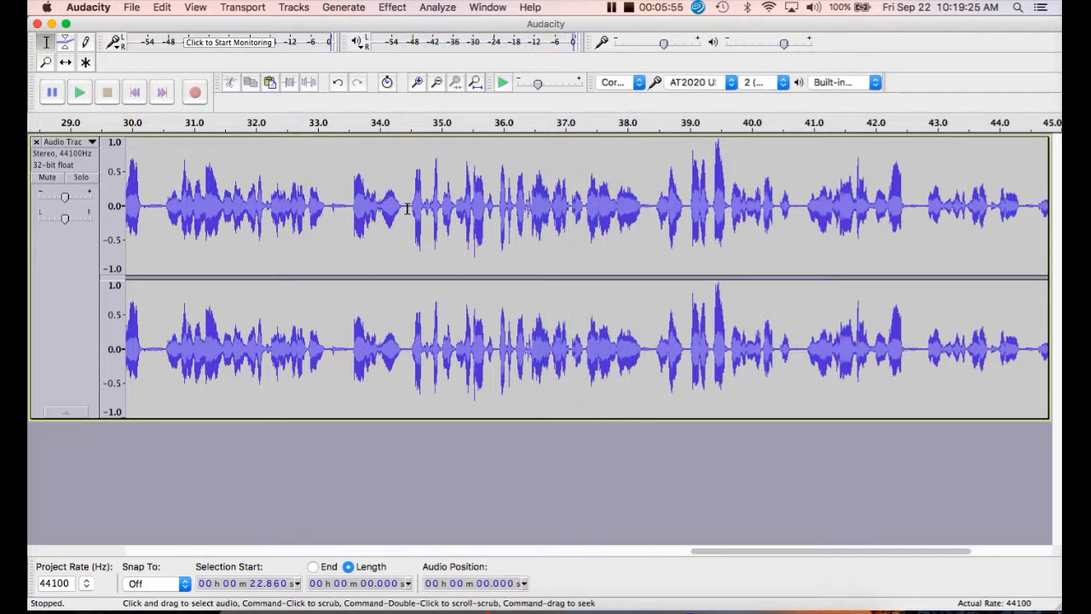
- Preview the passage of about 3.95 seconds starting near 34.46 s and cut it from the track
{"action": "left_click_drag", "start_coordinate": [408, 209], "coordinate": [651, 235]}
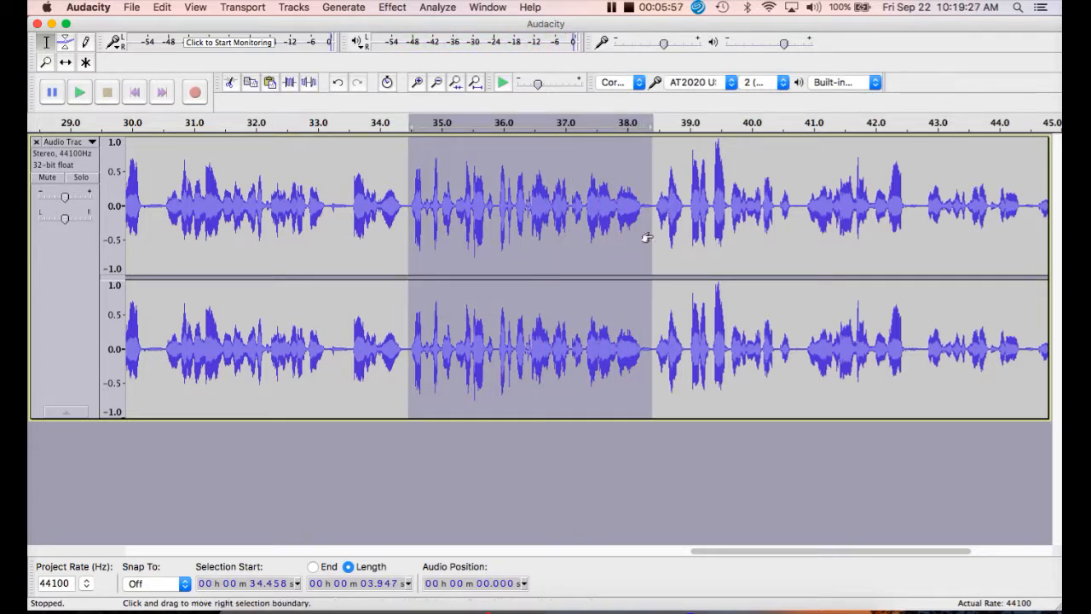
{"action": "left_click", "coordinate": [81, 92]}
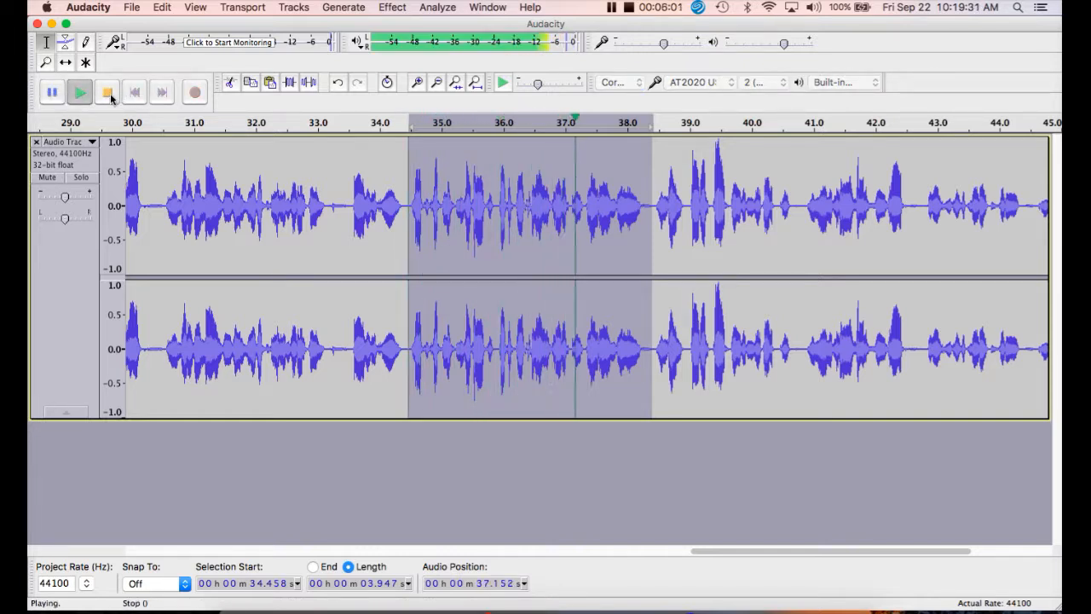
{"action": "left_click", "coordinate": [108, 96]}
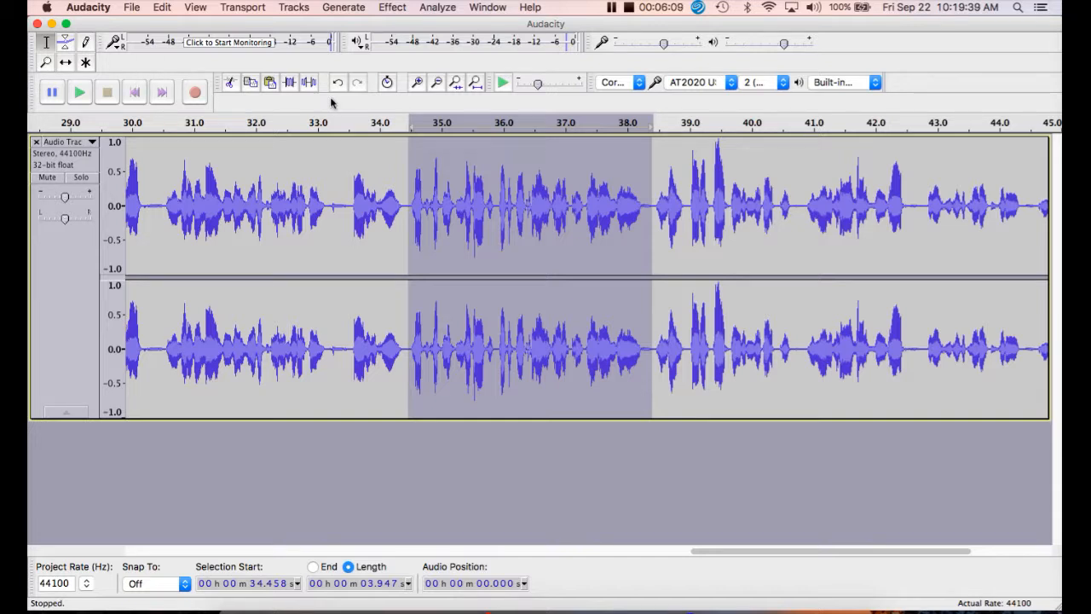
{"action": "left_click", "coordinate": [230, 85]}
- Play back the track from about 33.4 s up to the new cut, and stop playback
{"action": "left_click", "coordinate": [339, 162]}
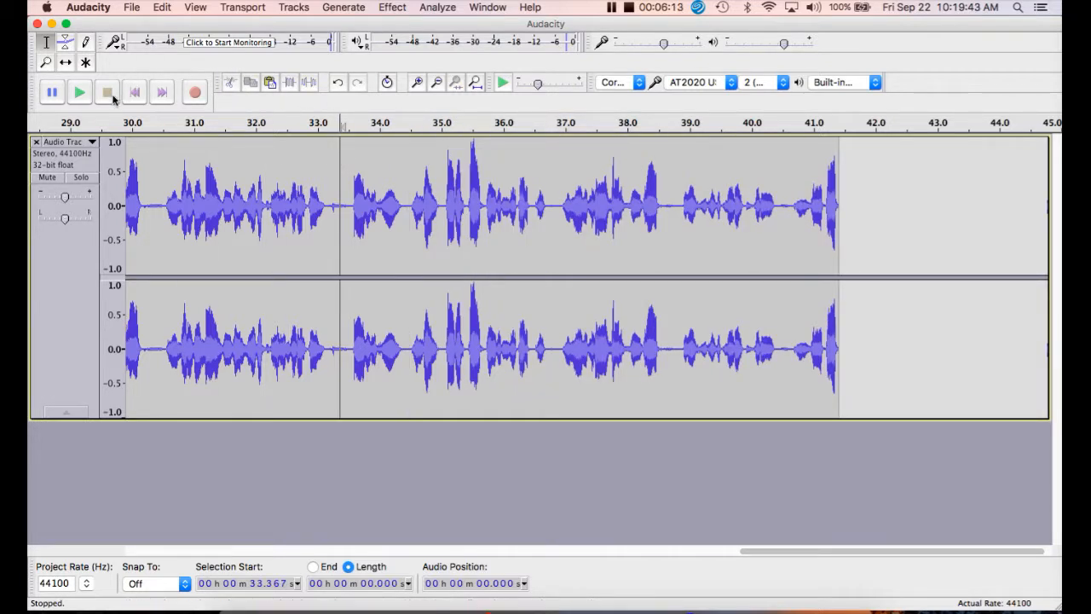
{"action": "left_click", "coordinate": [86, 94]}
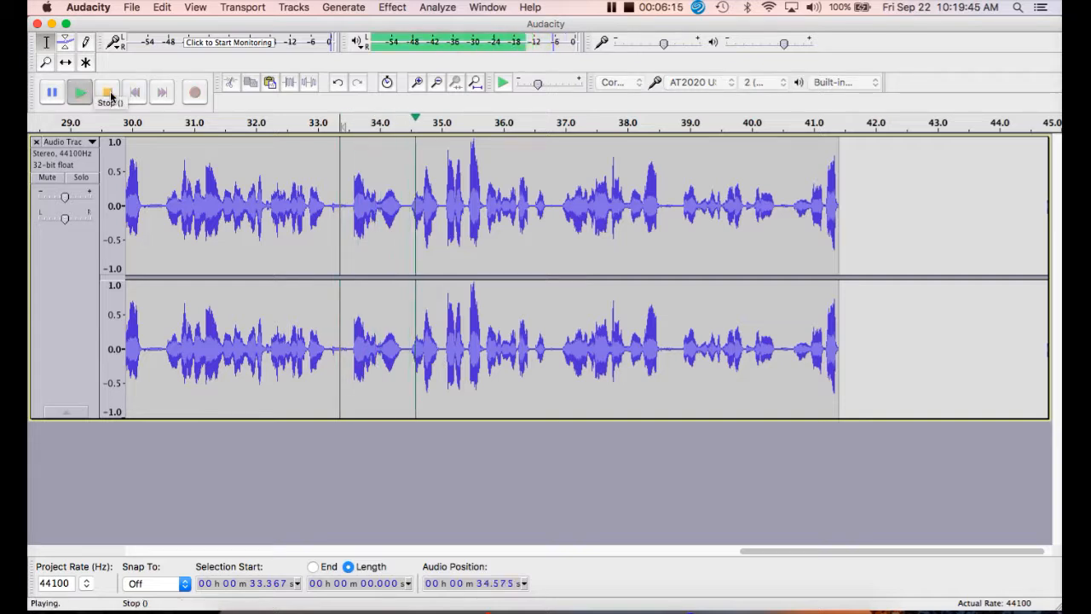
{"action": "left_click", "coordinate": [107, 92]}
- Cut the passage of about 1.28 seconds starting near 33.18 s, and play back from about 30.4 s to check the edit
{"action": "left_click_drag", "start_coordinate": [329, 213], "coordinate": [408, 227]}
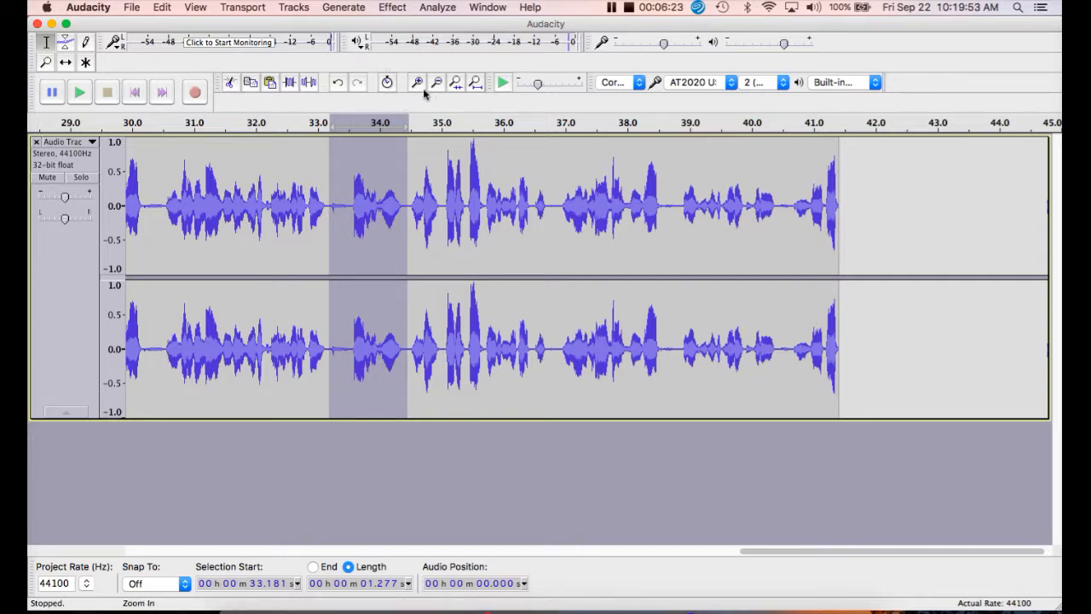
{"action": "left_click", "coordinate": [231, 86]}
{"action": "left_click", "coordinate": [157, 157]}
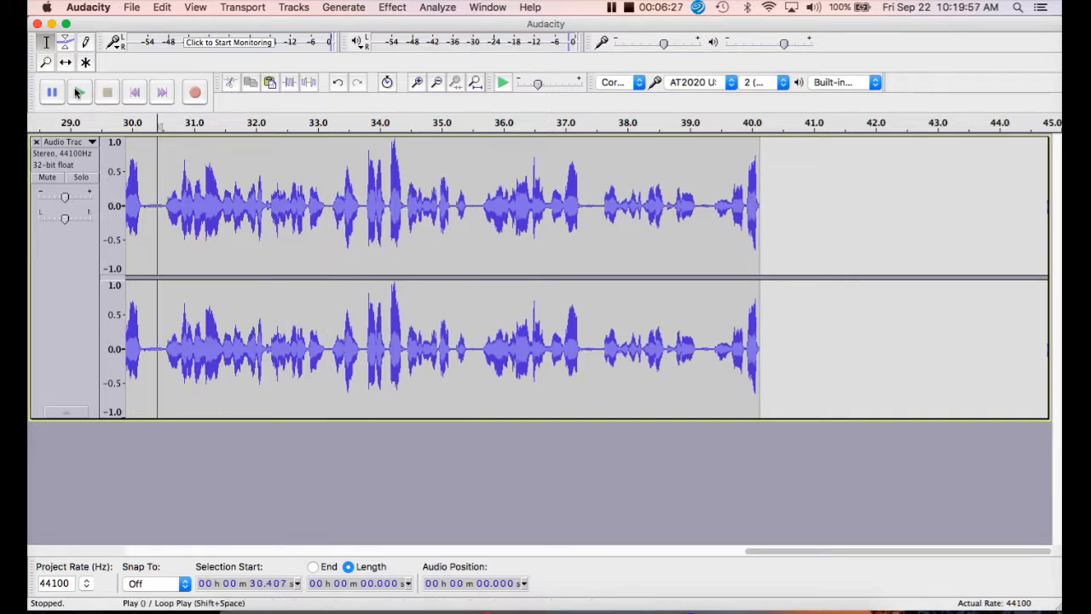
{"action": "left_click", "coordinate": [78, 92]}
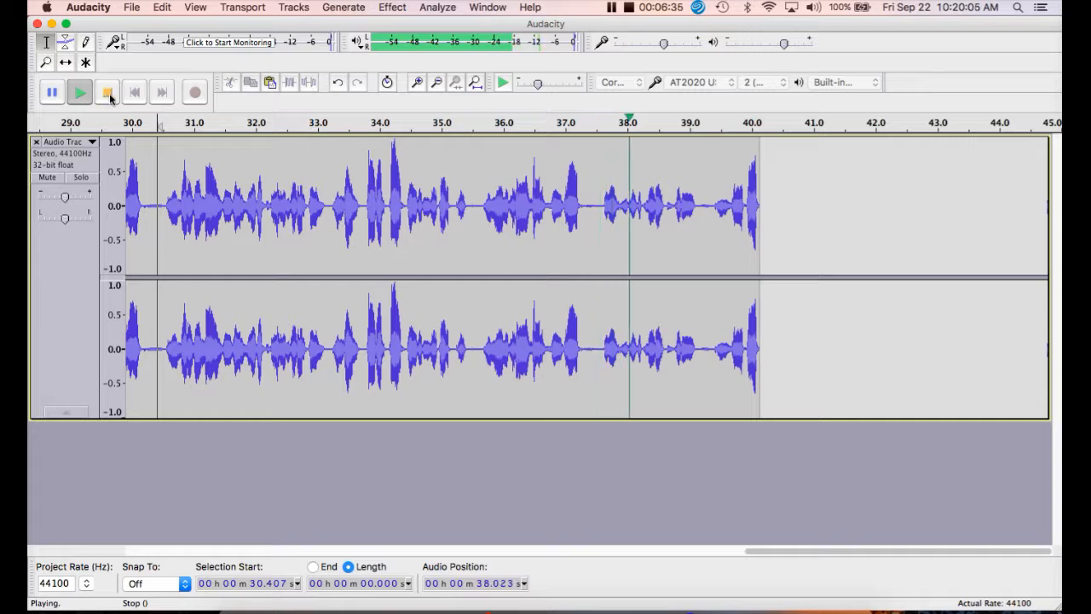
{"action": "left_click", "coordinate": [107, 93]}
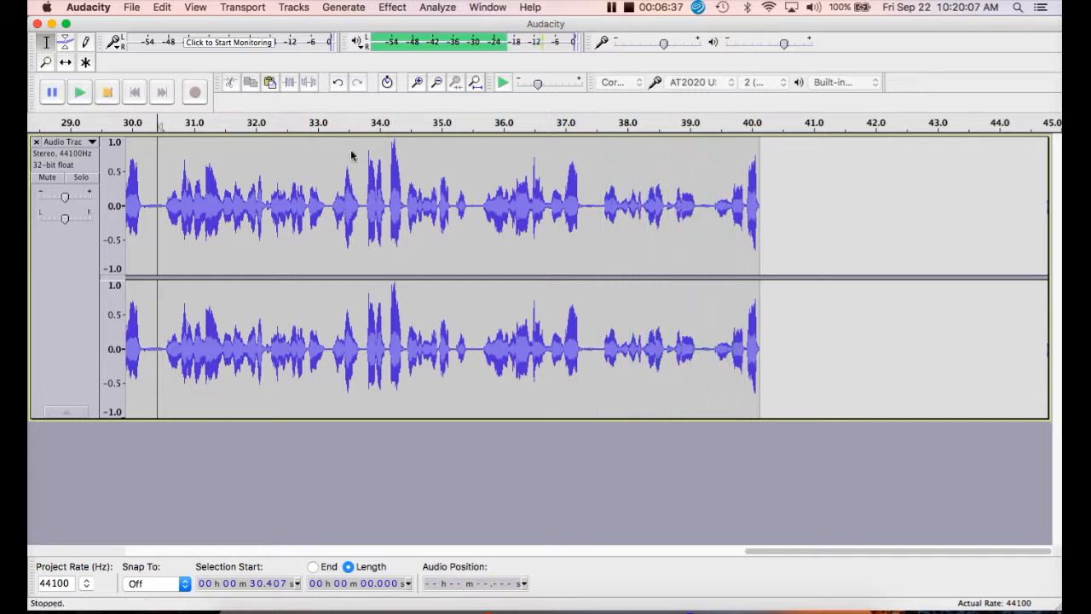
- Cut the end of the track from about 39.15 s onward, and play back the edited recording from its beginning
{"action": "left_click_drag", "start_coordinate": [698, 213], "coordinate": [813, 230]}
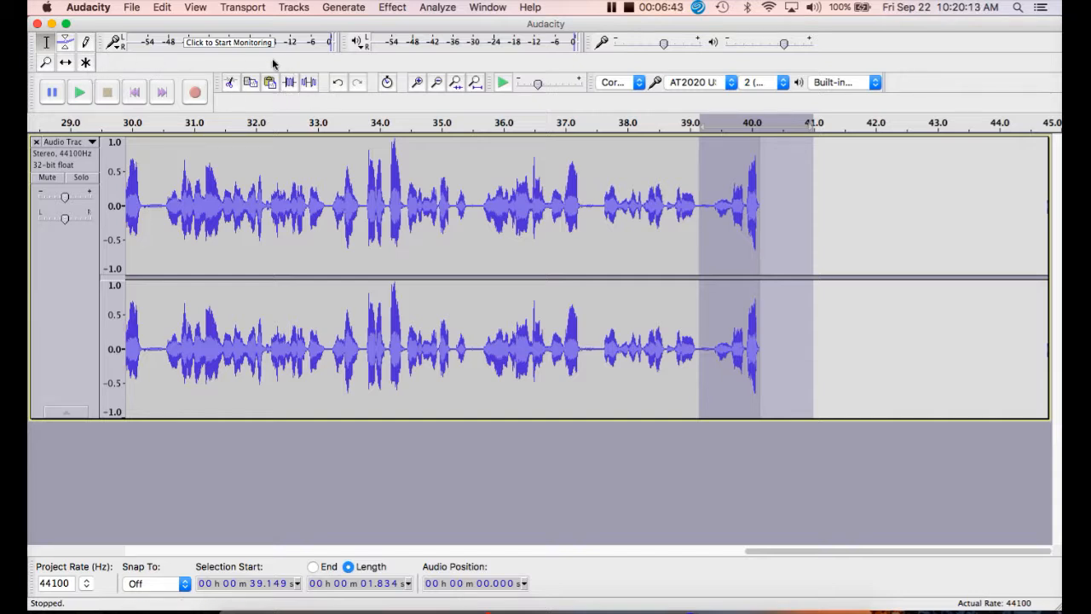
{"action": "left_click", "coordinate": [230, 87]}
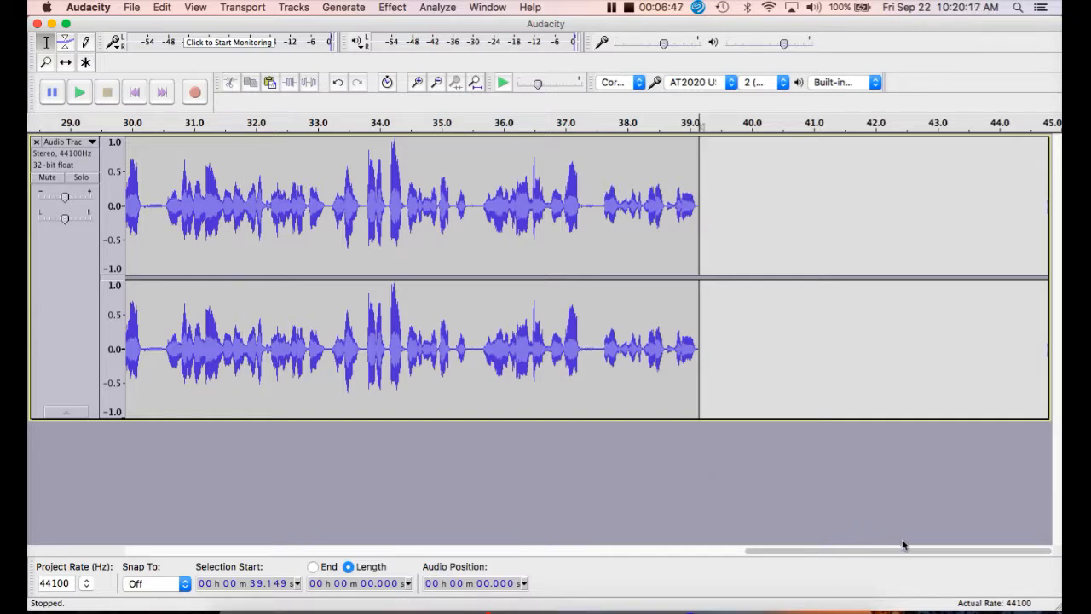
{"action": "left_click_drag", "start_coordinate": [925, 553], "coordinate": [561, 555]}
{"action": "scroll", "coordinate": [372, 531], "scroll_direction": "left", "scroll_amount": 6}
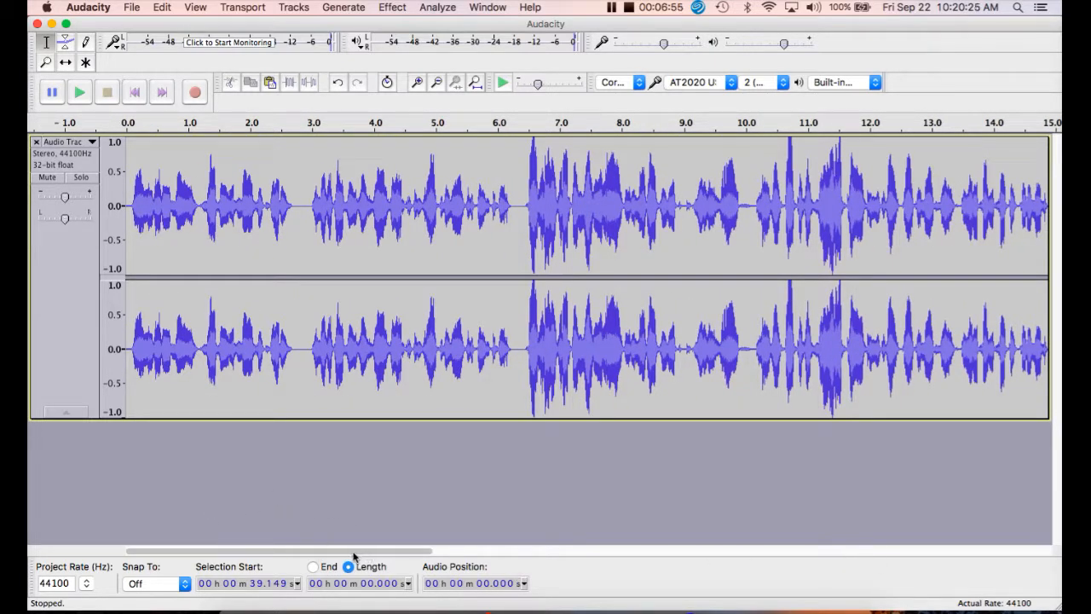
{"action": "left_click_drag", "start_coordinate": [354, 554], "coordinate": [207, 553]}
{"action": "left_click", "coordinate": [132, 205]}
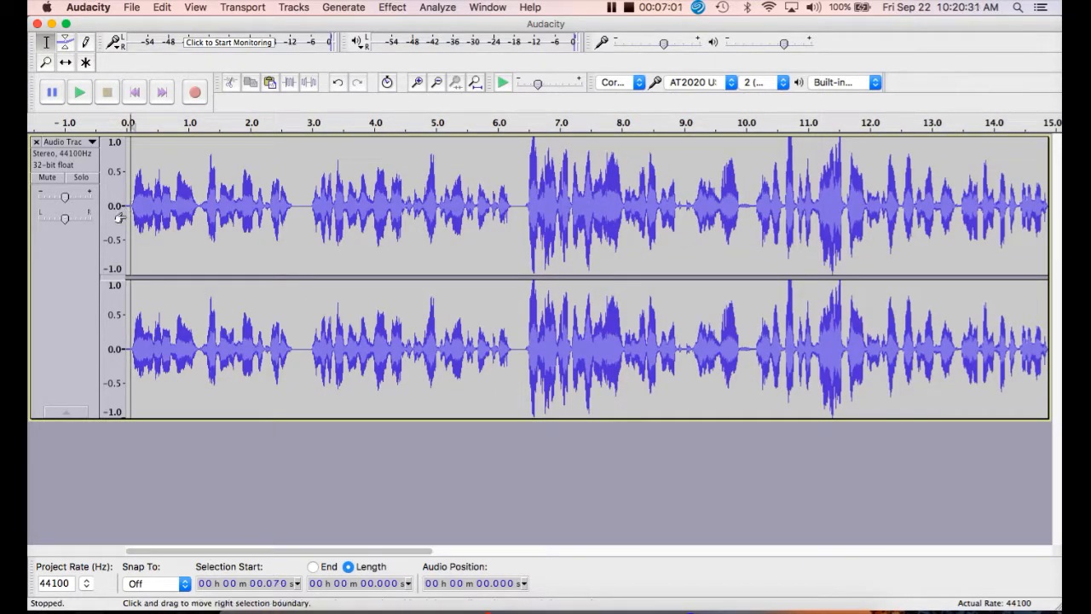
{"action": "left_click", "coordinate": [79, 92]}
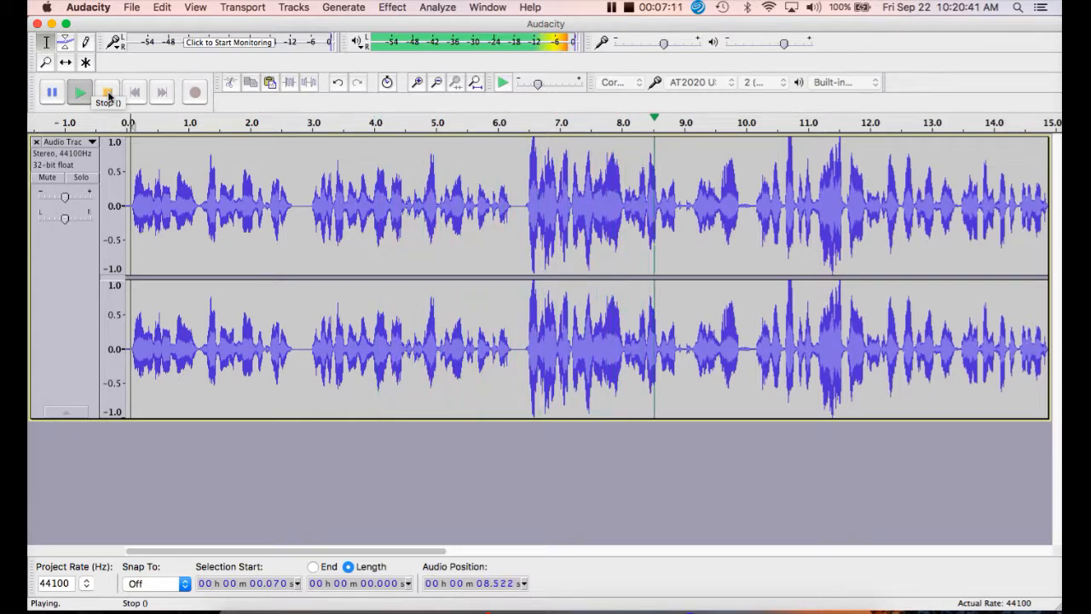
{"action": "left_click", "coordinate": [108, 95]}
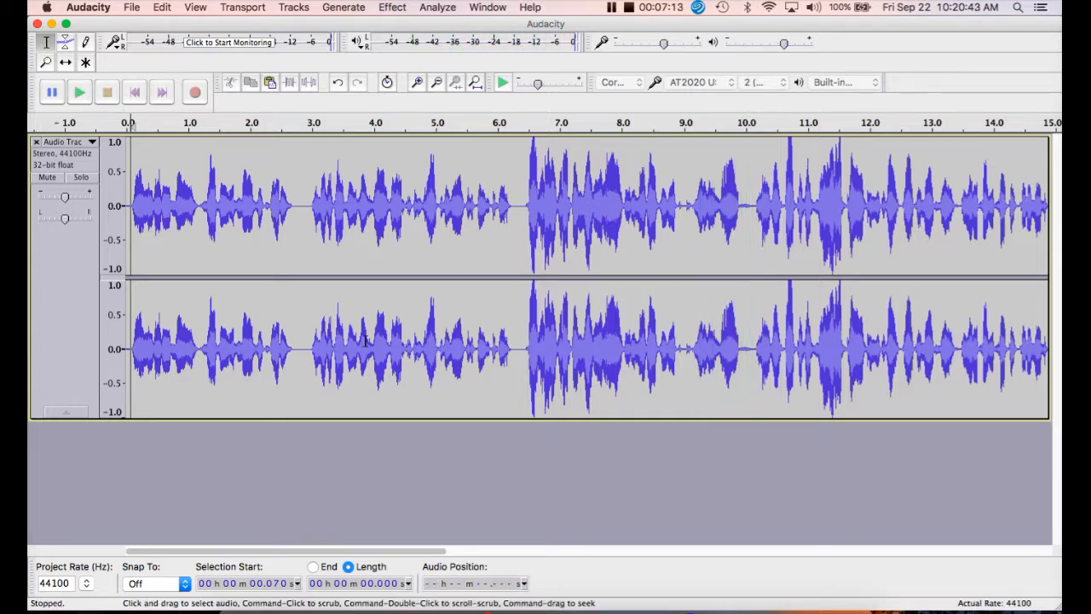
- Reduce the voice track's height and import the music file ANW2712_03_Deep-Emotion.wav from the Production folder
{"action": "left_click_drag", "start_coordinate": [512, 419], "coordinate": [524, 260]}
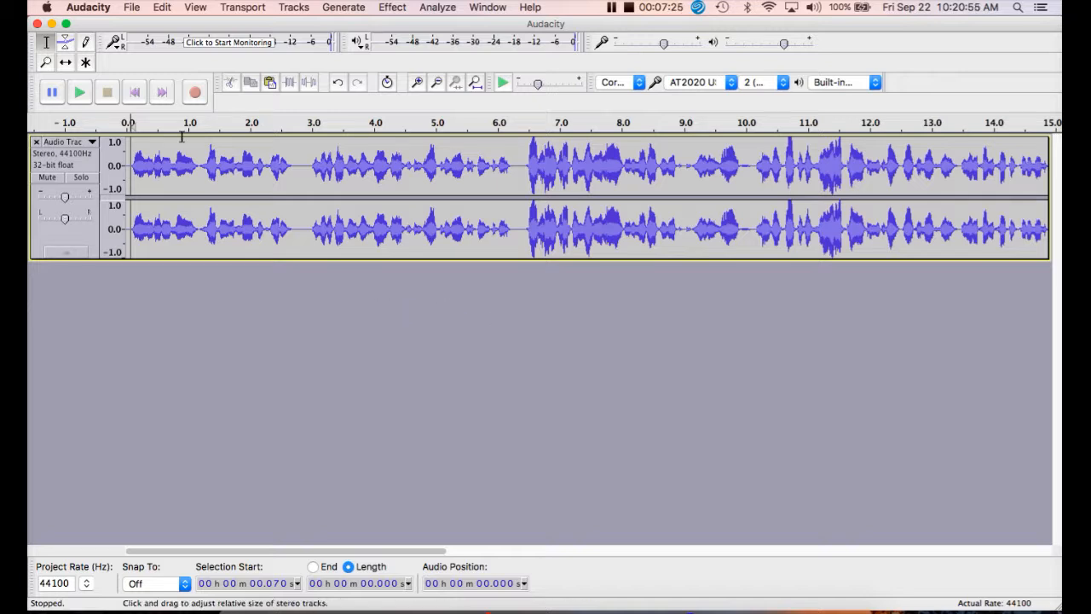
{"action": "left_click", "coordinate": [131, 9]}
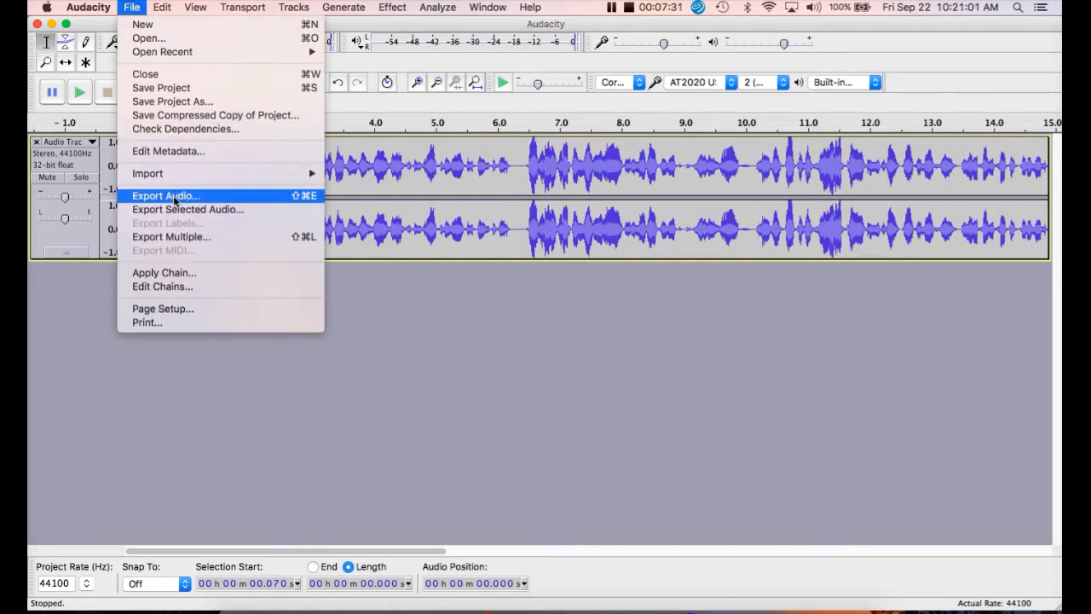
{"action": "mouse_move", "coordinate": [170, 172]}
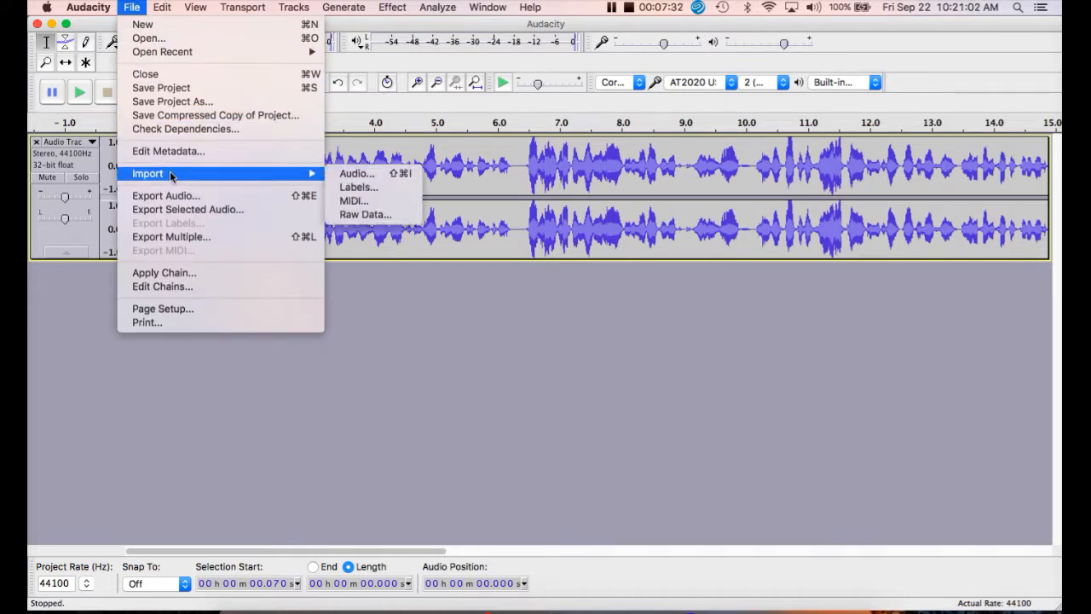
{"action": "left_click", "coordinate": [346, 185]}
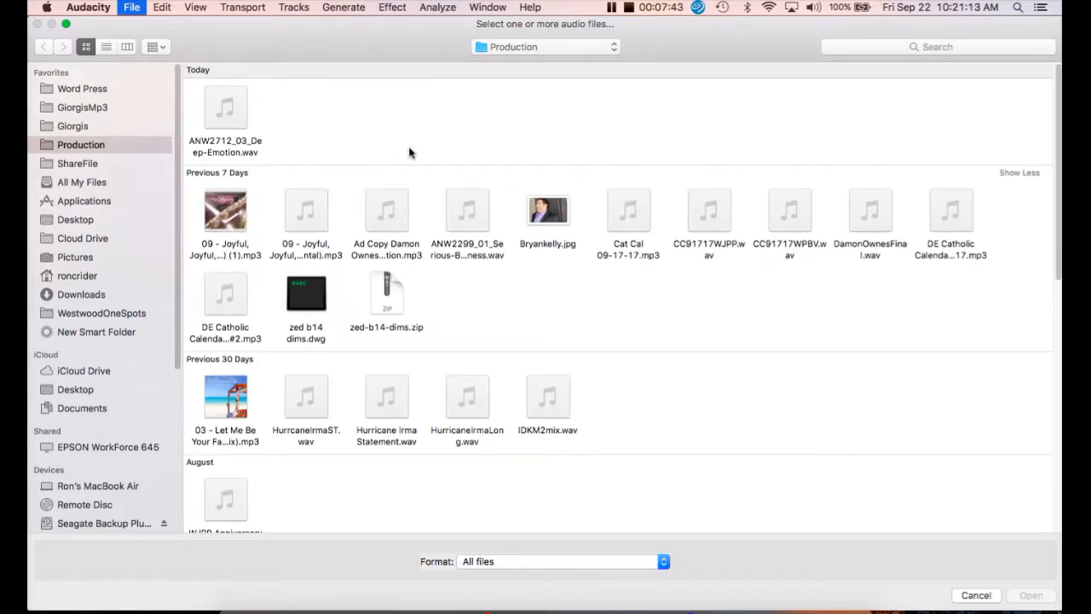
{"action": "left_click", "coordinate": [230, 120]}
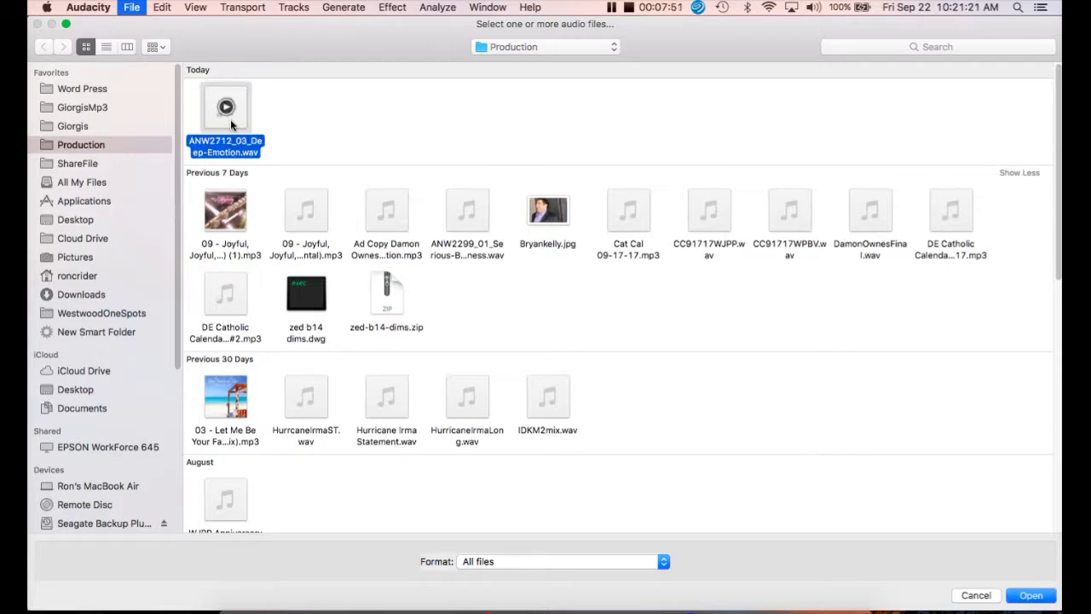
{"action": "left_click", "coordinate": [1033, 596]}
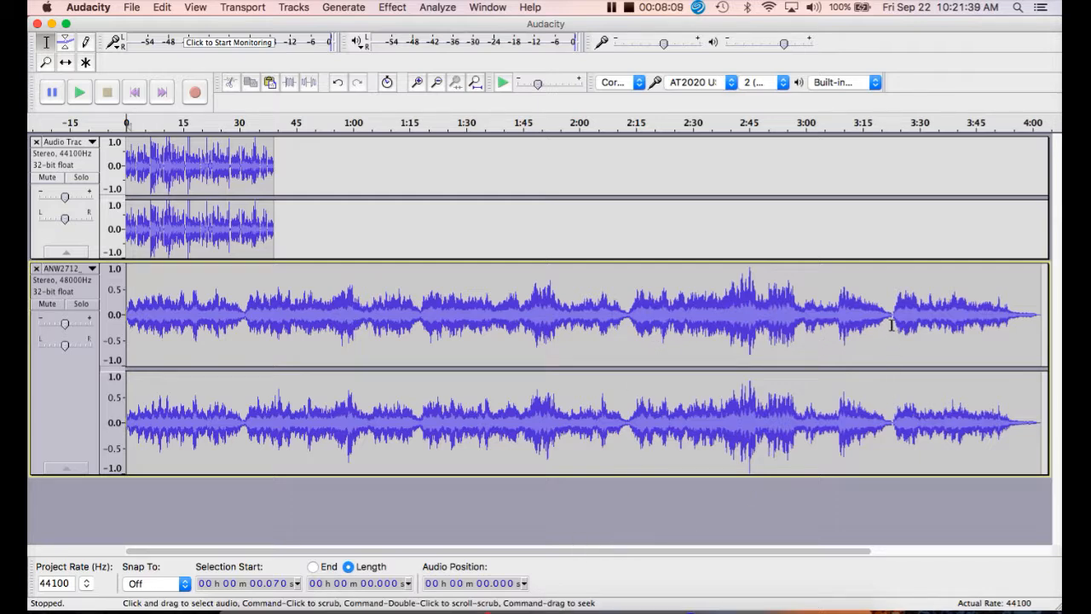
- Cut three passages from the music track: about 2 min 51 s from 31.8 s, 11.6 s from 20.2 s, and 10.1 s from 10.3 s
{"action": "left_click_drag", "start_coordinate": [892, 322], "coordinate": [245, 332]}
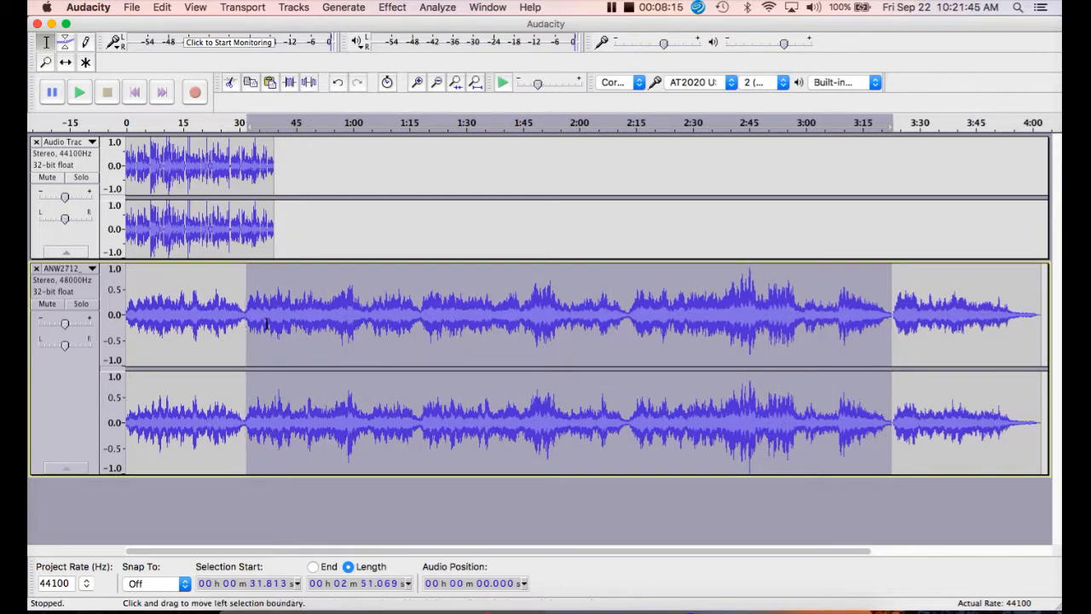
{"action": "left_click", "coordinate": [230, 83]}
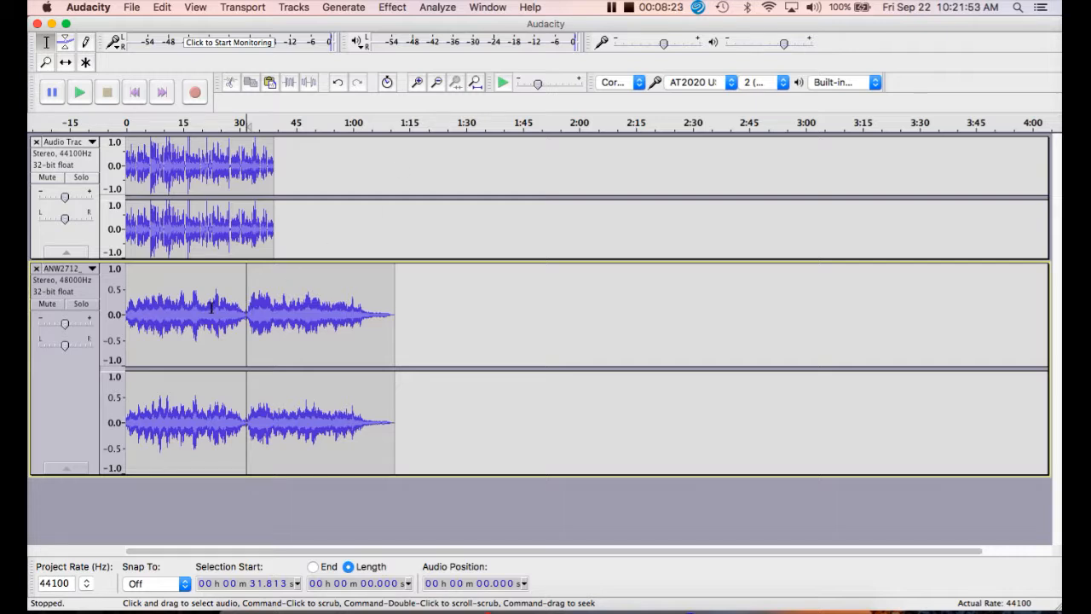
{"action": "left_click_drag", "start_coordinate": [201, 307], "coordinate": [246, 322]}
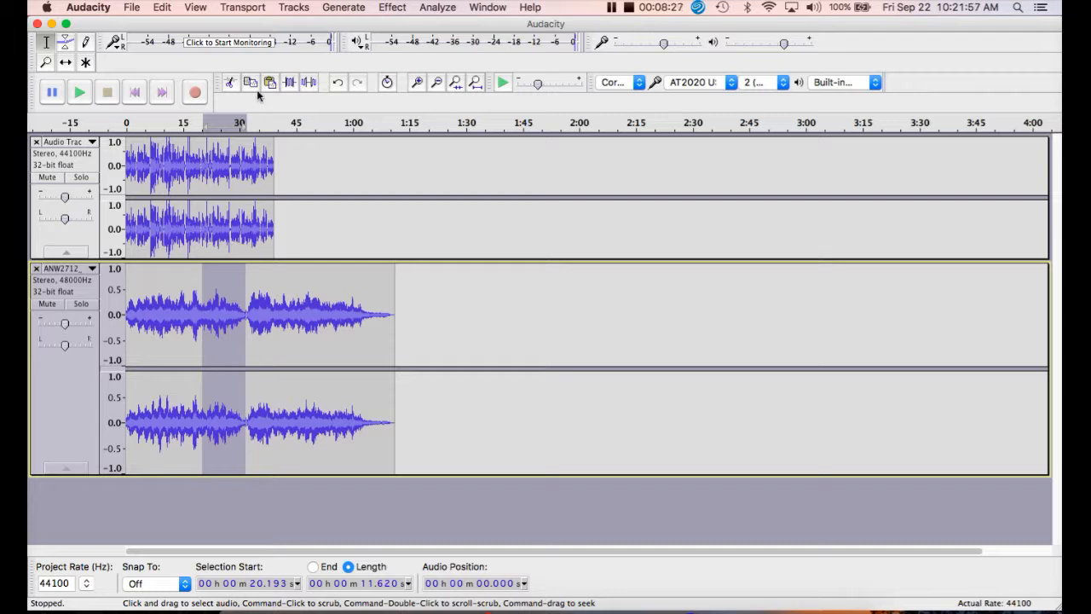
{"action": "left_click", "coordinate": [230, 83]}
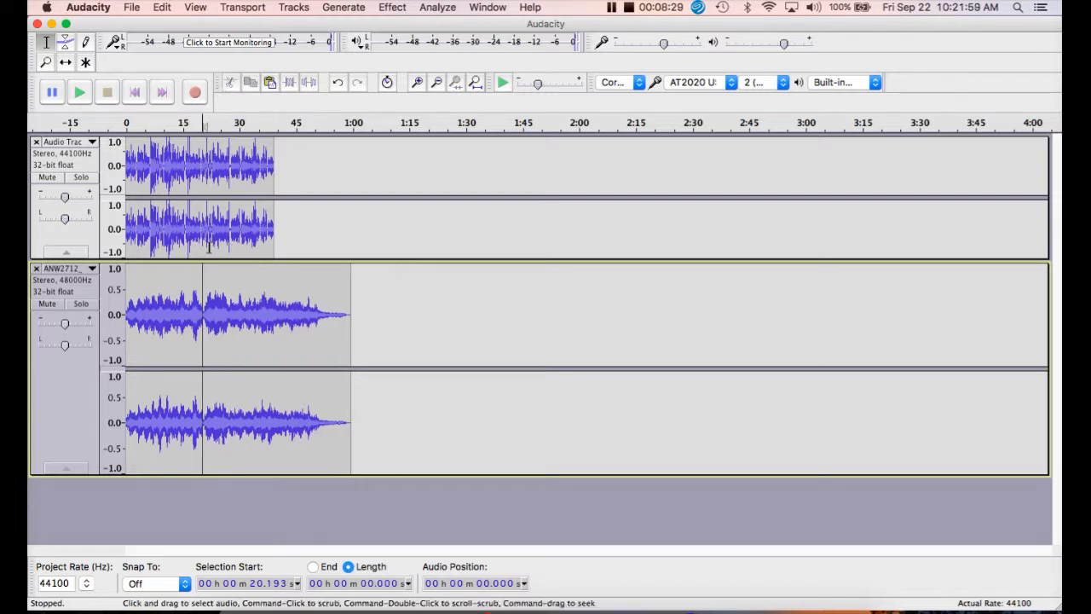
{"action": "left_click_drag", "start_coordinate": [164, 307], "coordinate": [202, 330]}
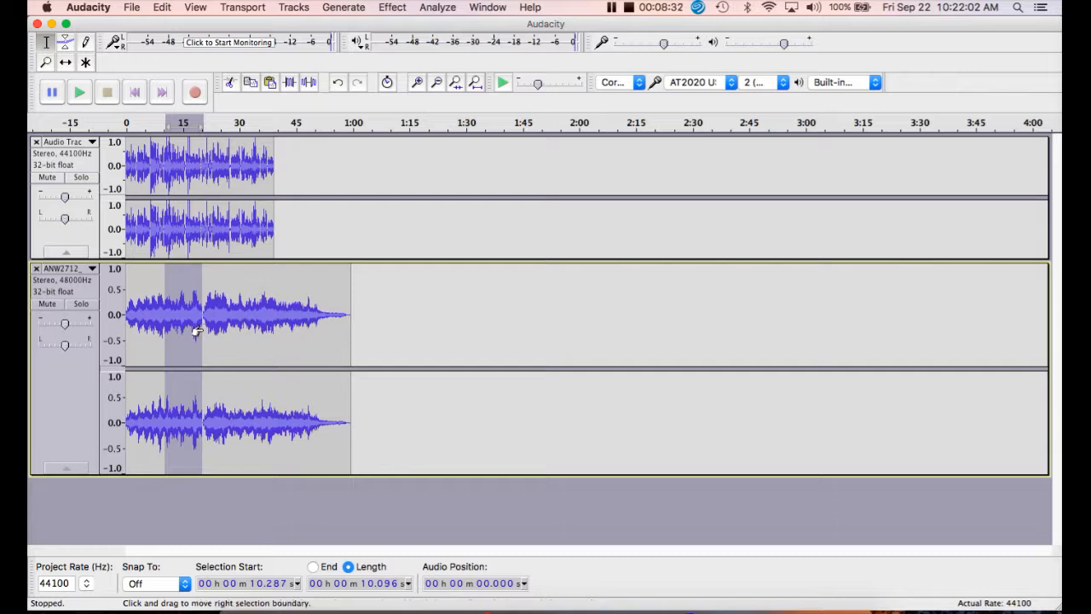
{"action": "left_click", "coordinate": [230, 86]}
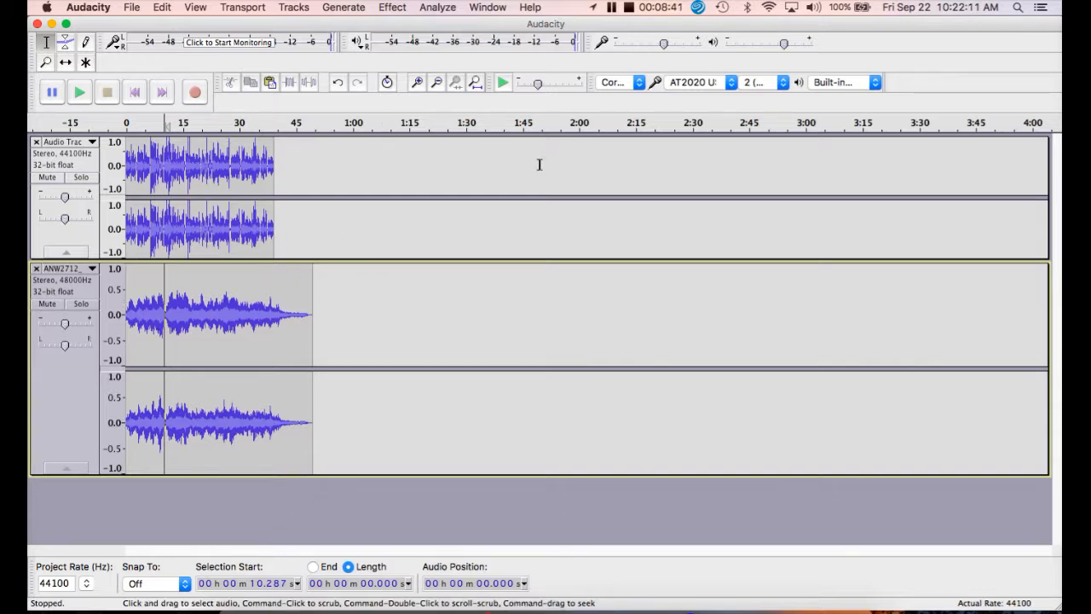
- Shift the voice track in time with the Time Shift tool so it starts about 1.8 s after the music
{"action": "left_click", "coordinate": [418, 83]}
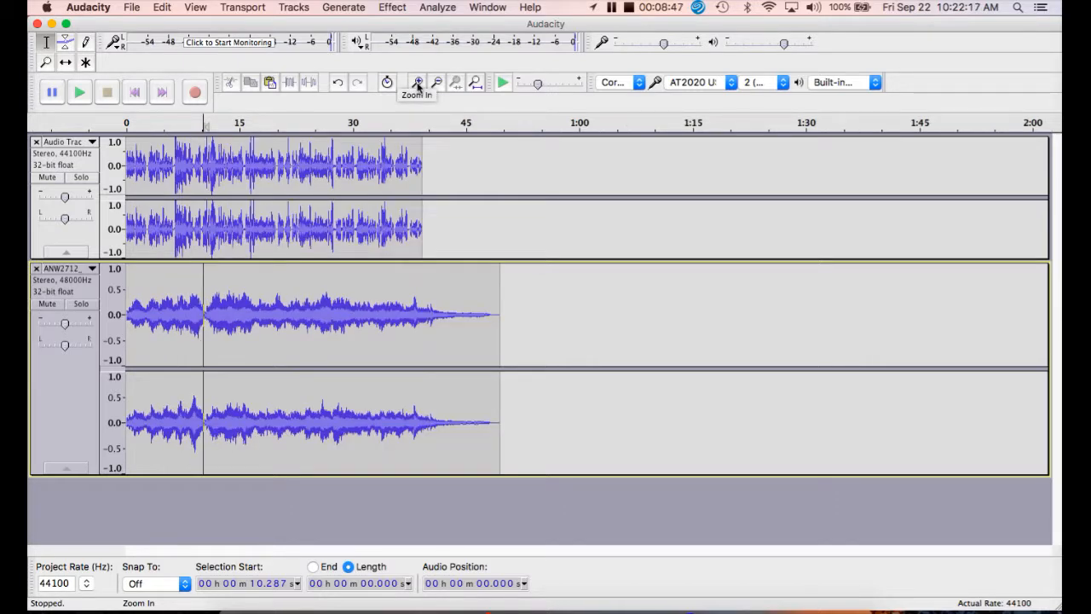
{"action": "left_click", "coordinate": [418, 82]}
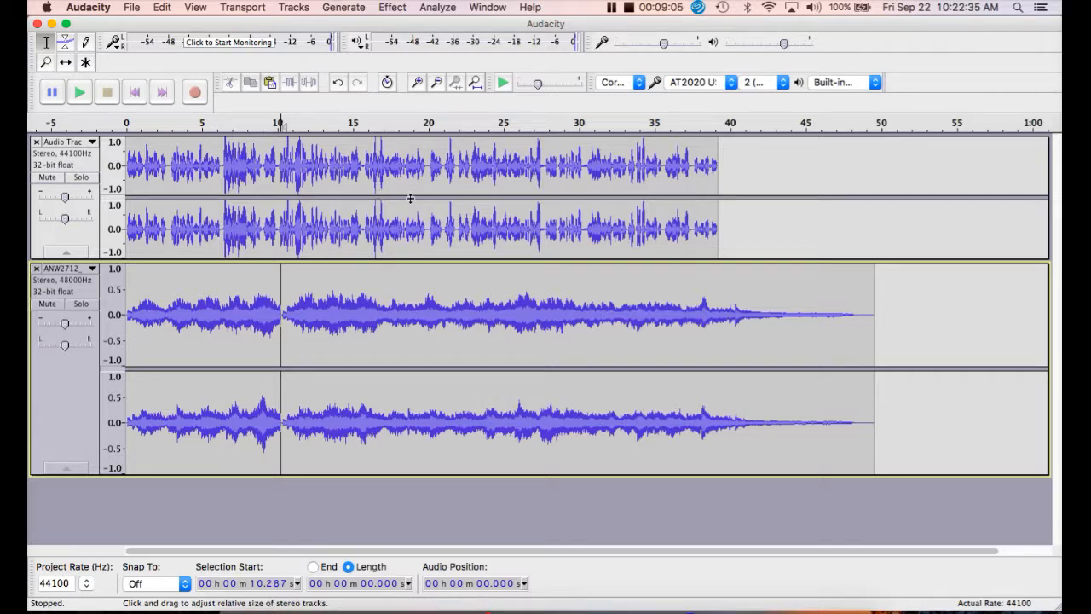
{"action": "left_click", "coordinate": [65, 65]}
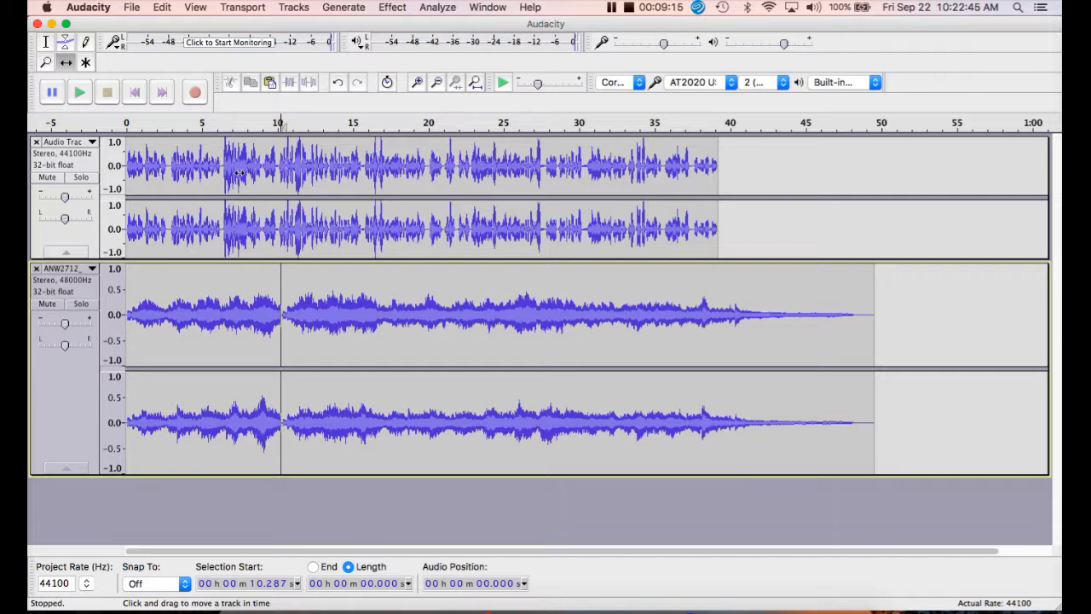
{"action": "mouse_move", "coordinate": [256, 177]}
{"action": "left_mouse_down"}
{"action": "mouse_move", "coordinate": [290, 177]}
{"action": "mouse_move", "coordinate": [268, 180]}
{"action": "left_mouse_up"}
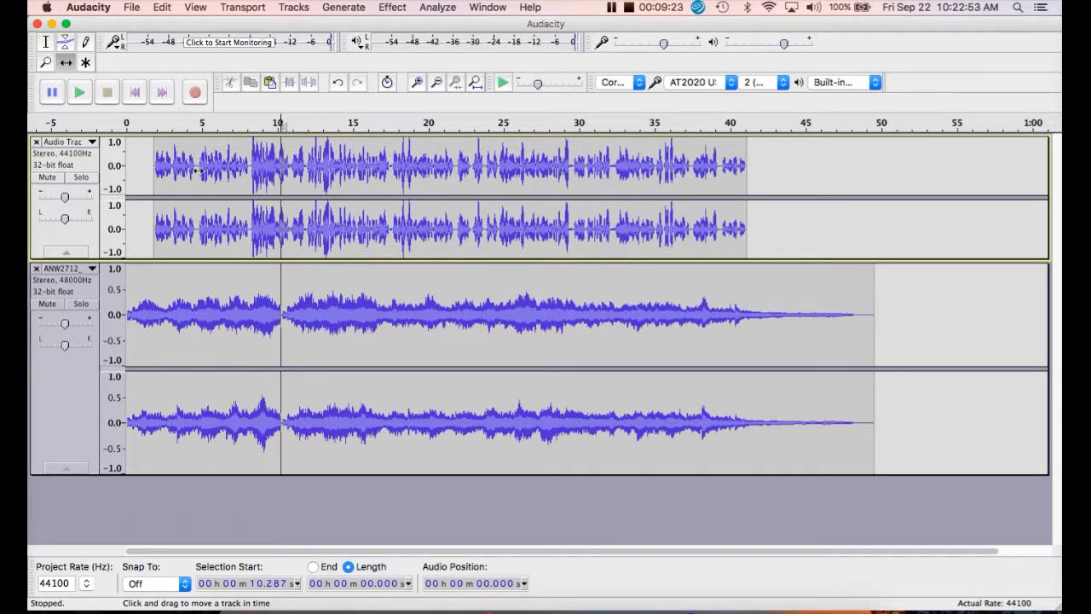
- Return to the Selection tool, play both tracks together from the beginning, and stop playback after the first several seconds
{"action": "left_click", "coordinate": [46, 43]}
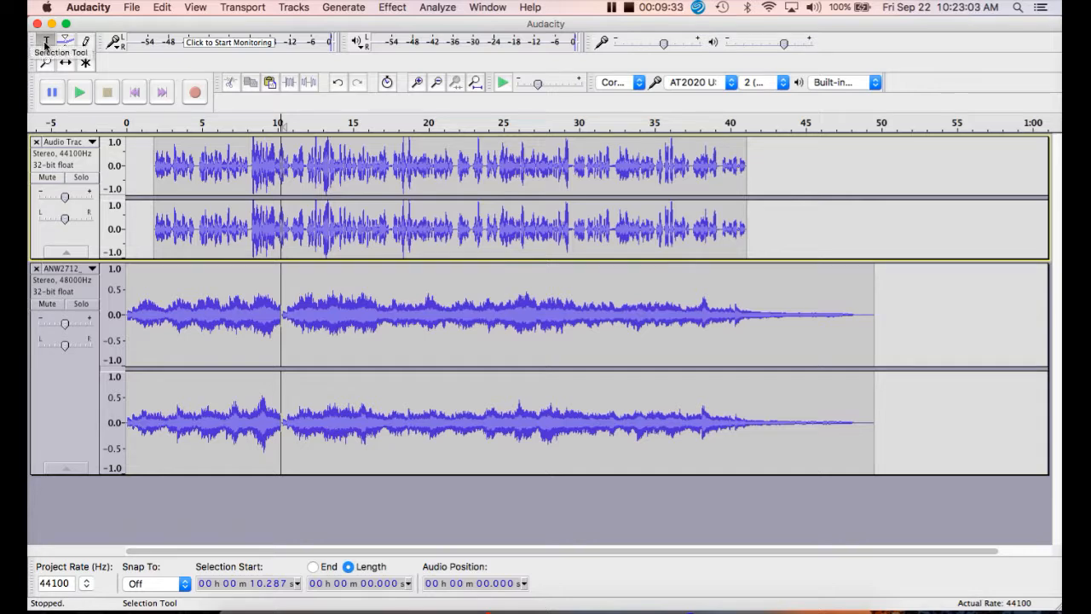
{"action": "left_click", "coordinate": [126, 165]}
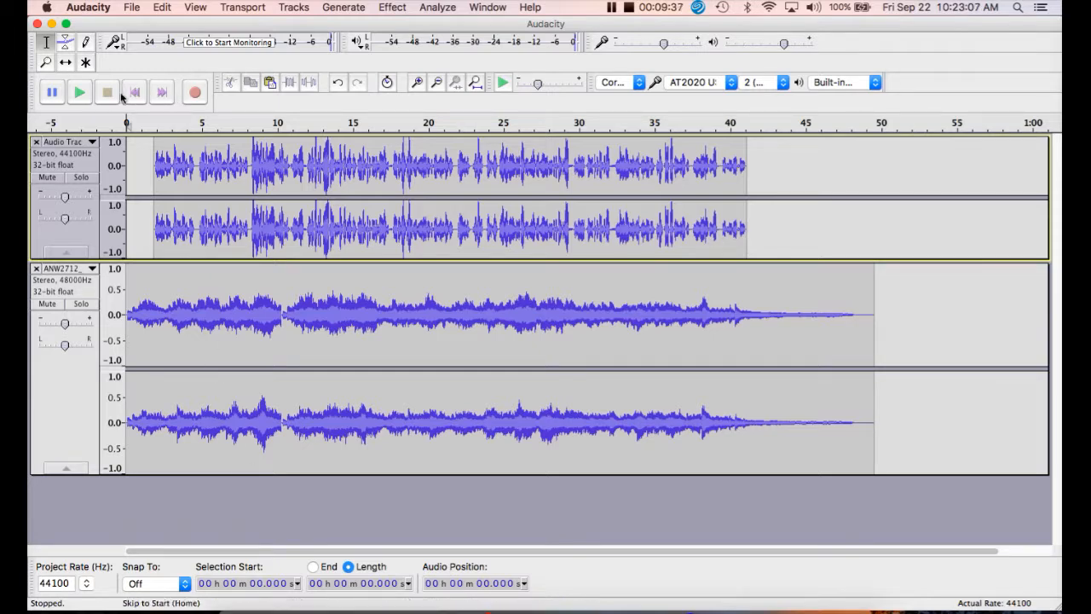
{"action": "left_click", "coordinate": [79, 92]}
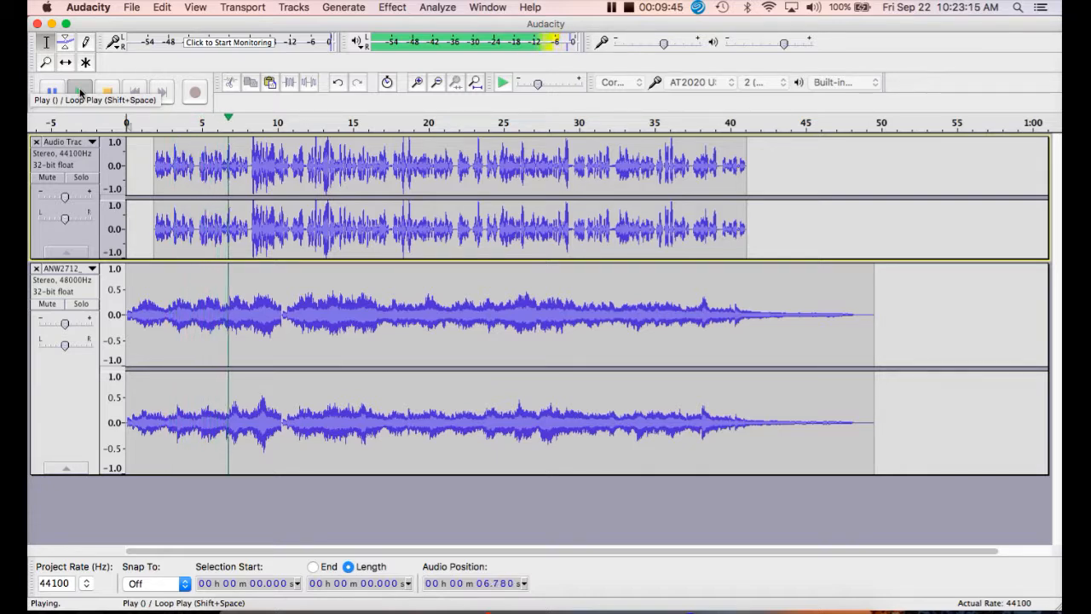
{"action": "left_click", "coordinate": [108, 93]}
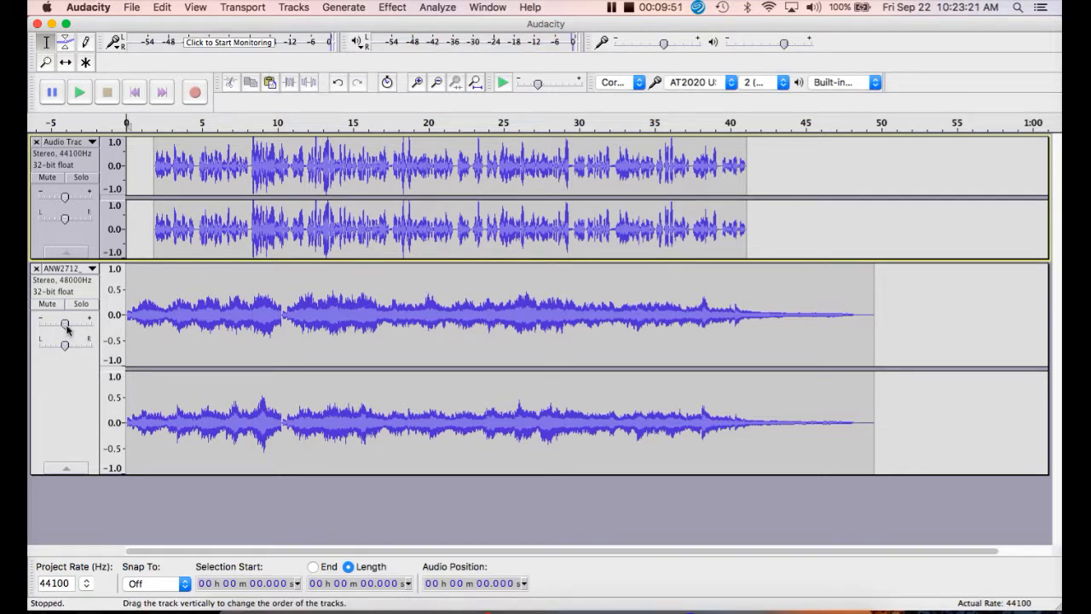
- Set the music track's gain to -7 dB and preview the mix from the beginning with the computer's volume raised
{"action": "left_click_drag", "start_coordinate": [65, 325], "coordinate": [59, 326]}
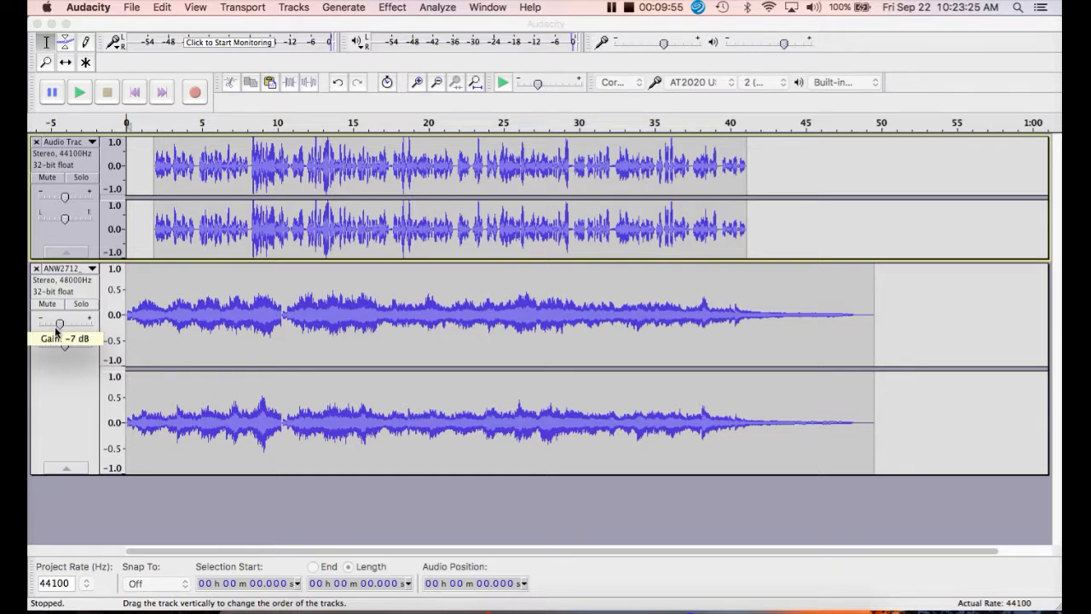
{"action": "left_click_drag", "start_coordinate": [54, 326], "coordinate": [55, 326]}
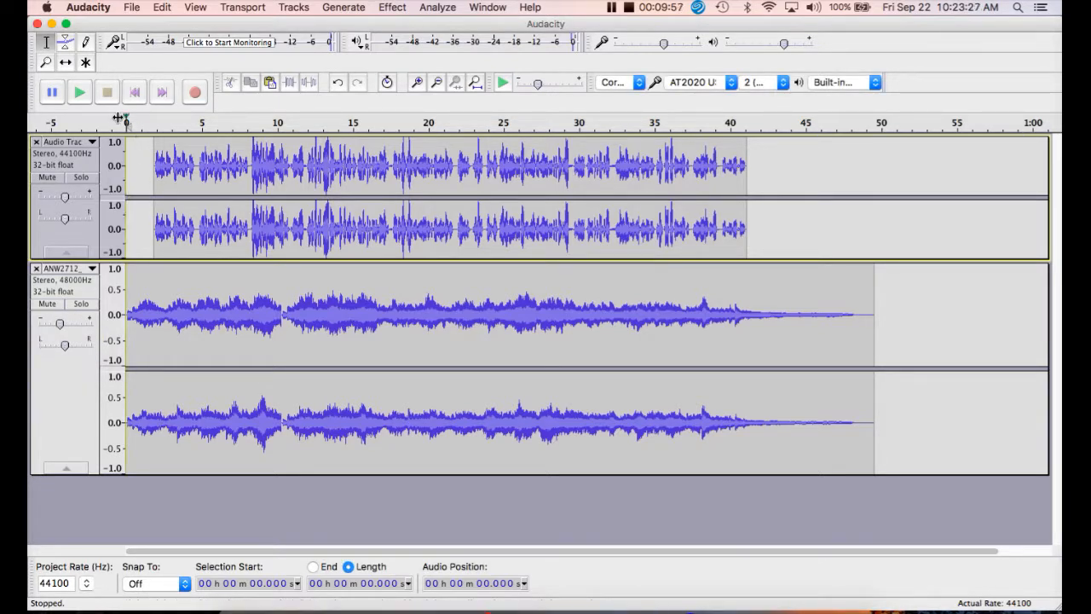
{"action": "left_click", "coordinate": [81, 95]}
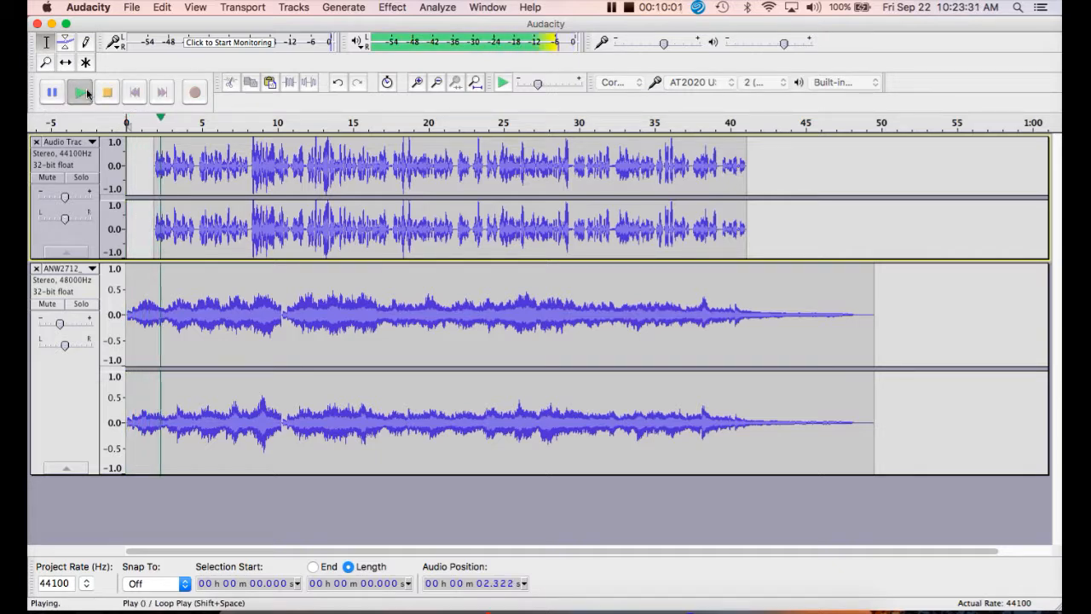
{"action": "key", "text": "XF86AudioRaiseVolume"}
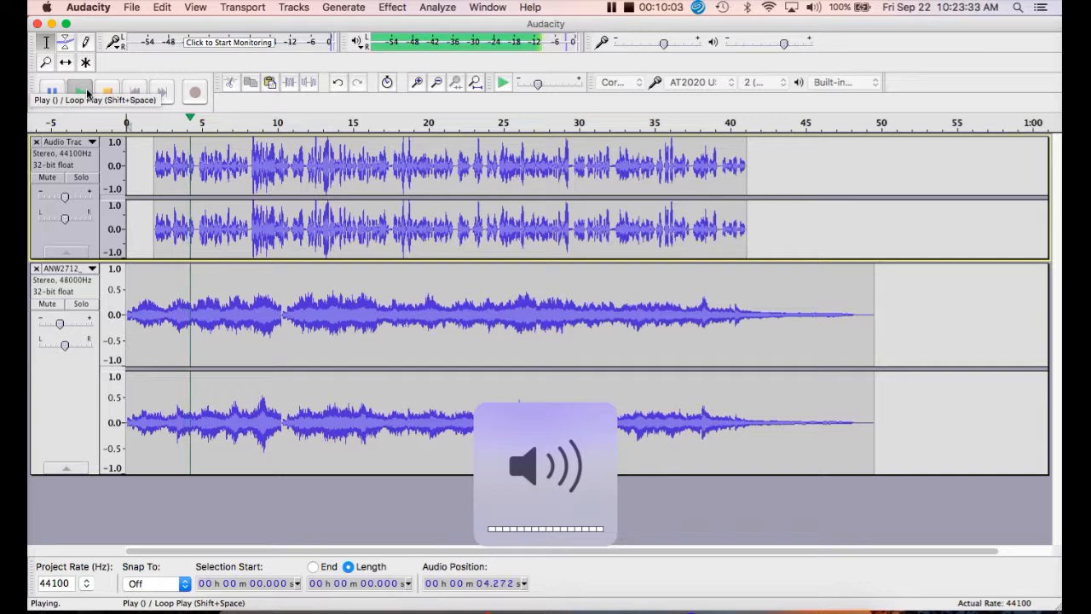
{"action": "key", "text": "XF86AudioRaiseVolume"}
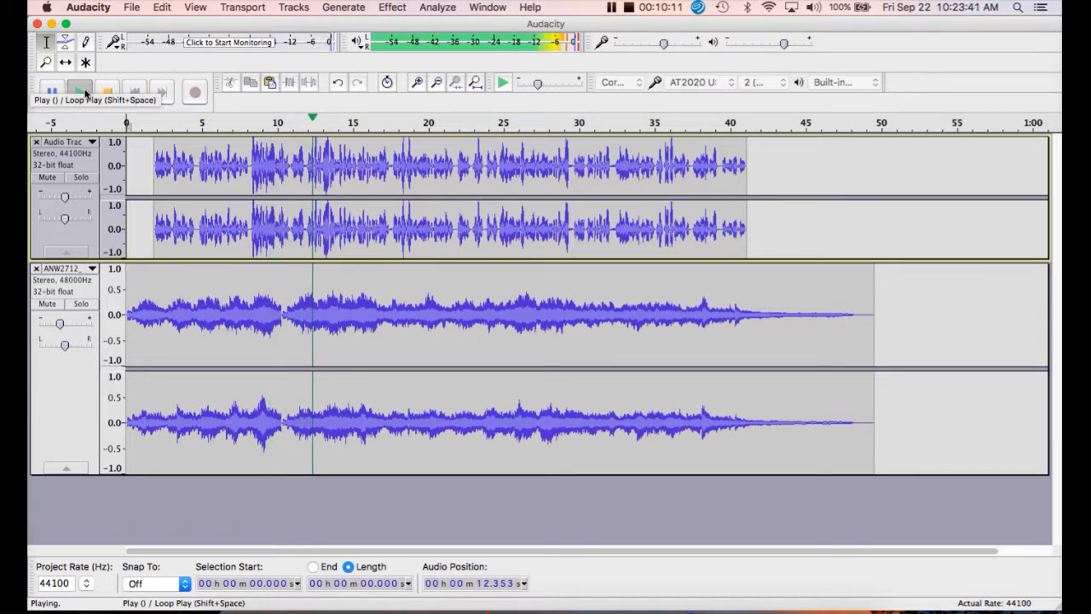
{"action": "left_click", "coordinate": [105, 93]}
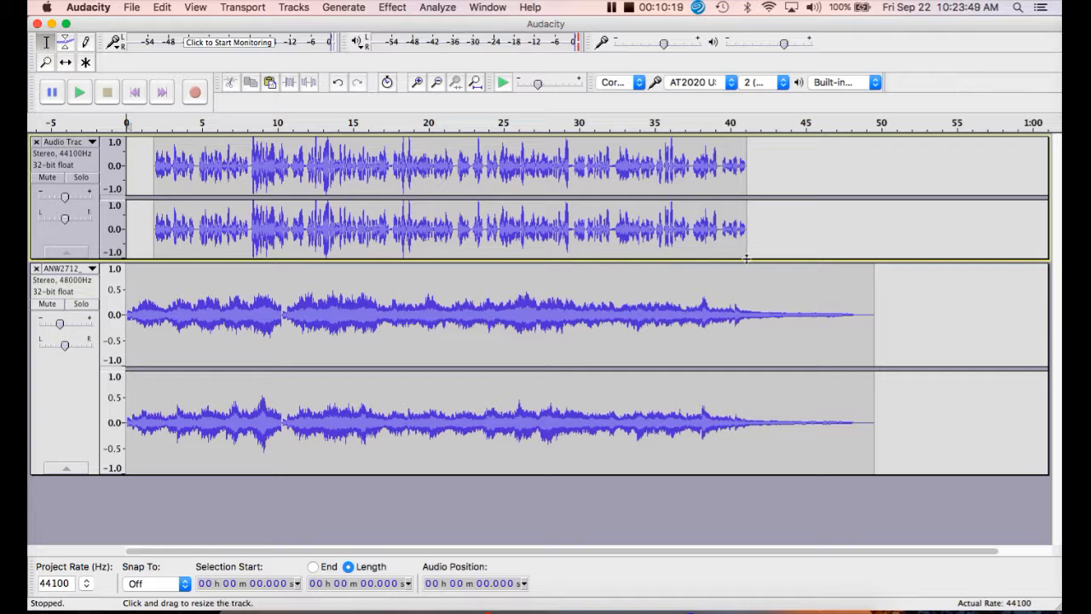
{"action": "left_click_drag", "start_coordinate": [661, 322], "coordinate": [648, 340]}
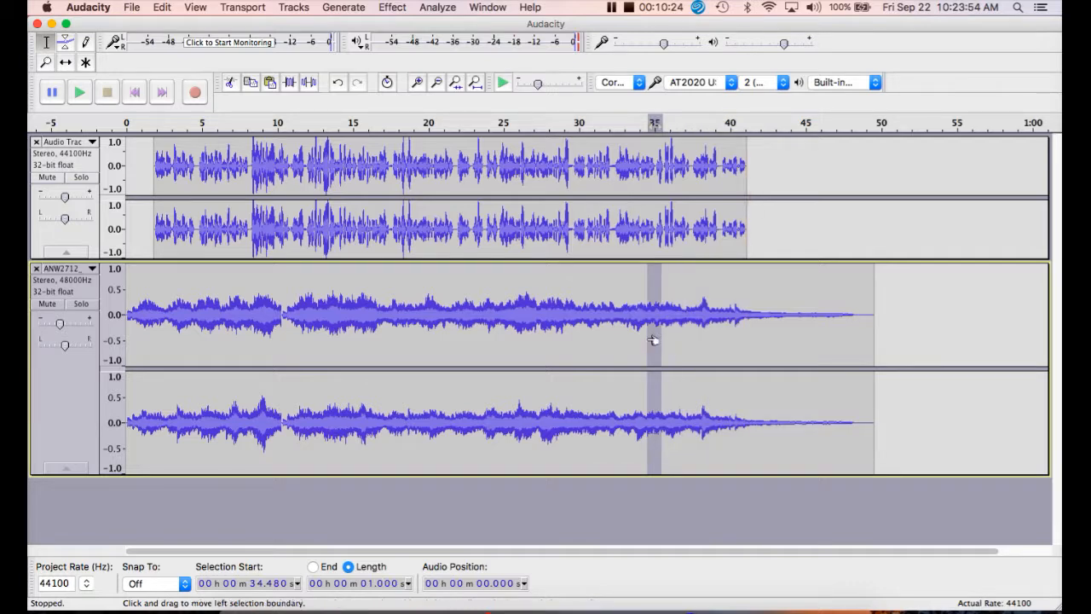
{"action": "left_click", "coordinate": [927, 345]}
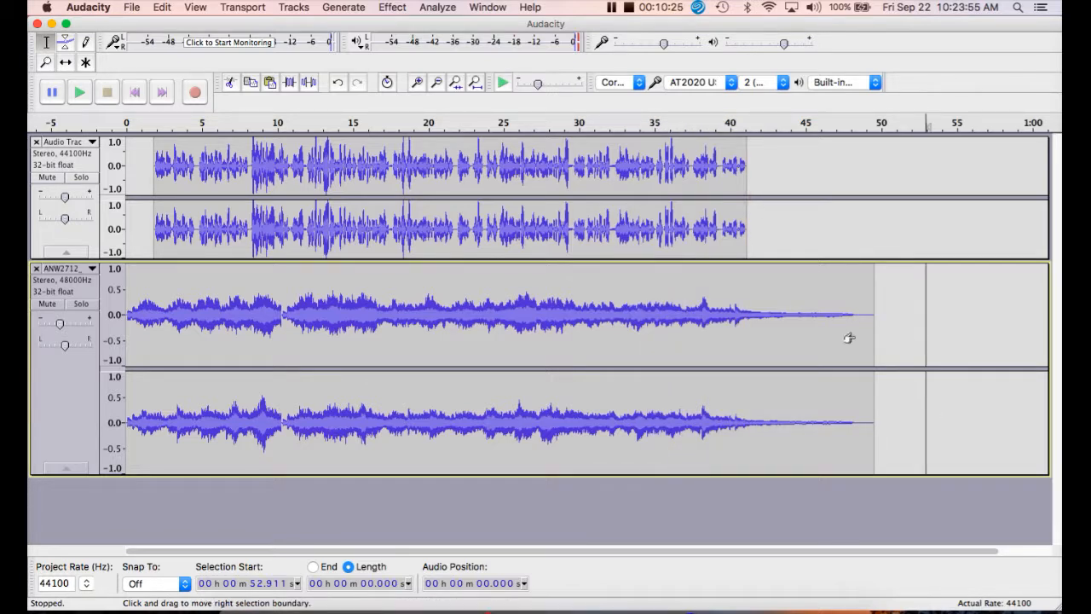
{"action": "double_click", "coordinate": [635, 320]}
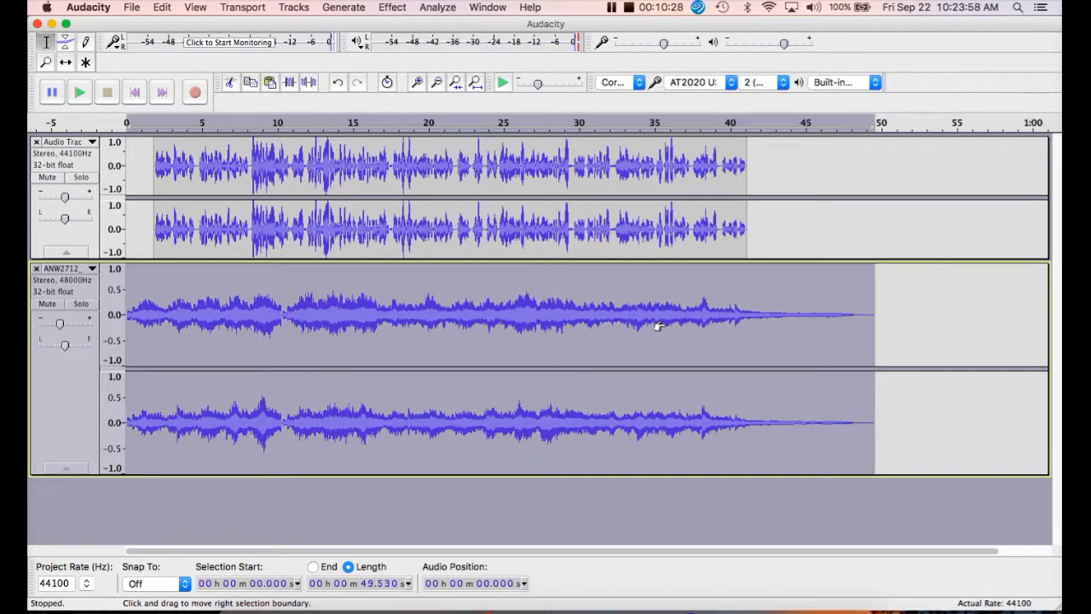
{"action": "left_click", "coordinate": [920, 303]}
- Apply a Fade Out to the music track over about 6.1 s from 34.96 s to the end of the voice track
{"action": "left_click_drag", "start_coordinate": [654, 312], "coordinate": [743, 324]}
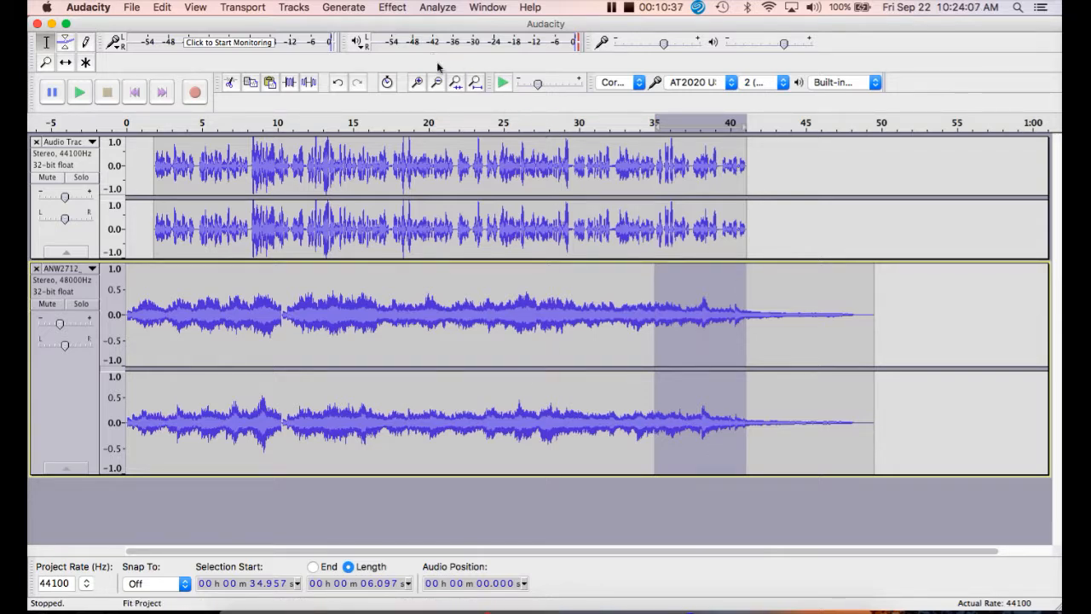
{"action": "left_click", "coordinate": [392, 9]}
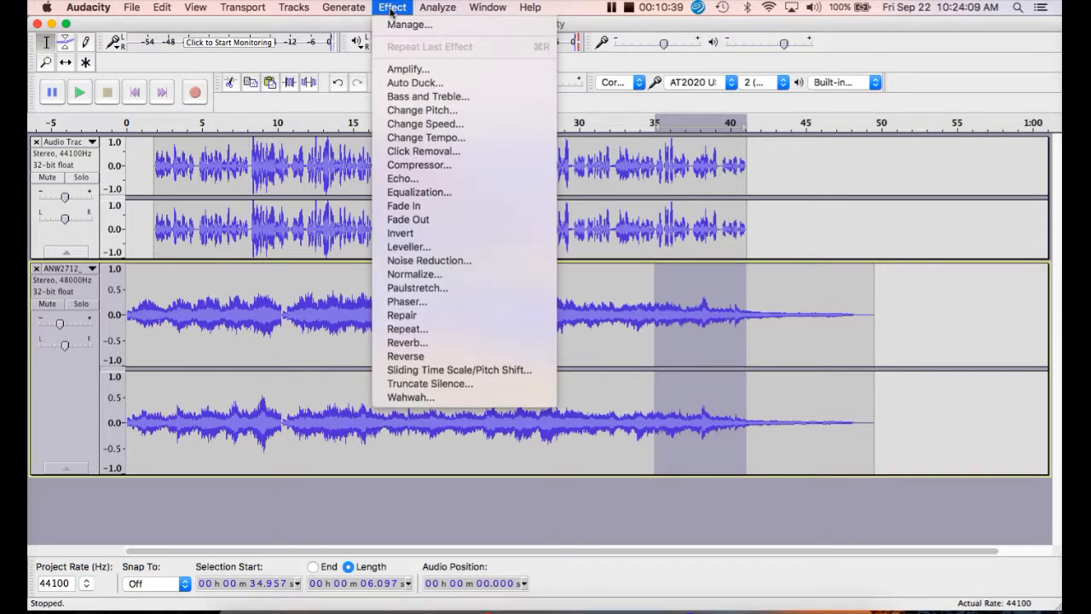
{"action": "left_click", "coordinate": [429, 219]}
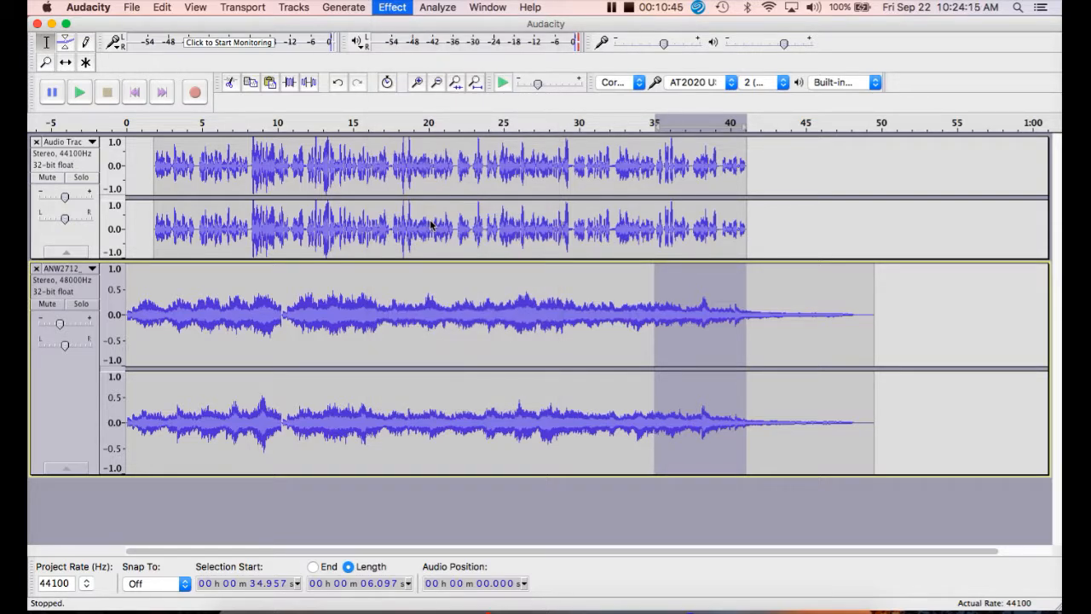
- Cut the leftover music after the fade, about 8.5 s from 41.05 s to the end of the music track
{"action": "left_click", "coordinate": [931, 338]}
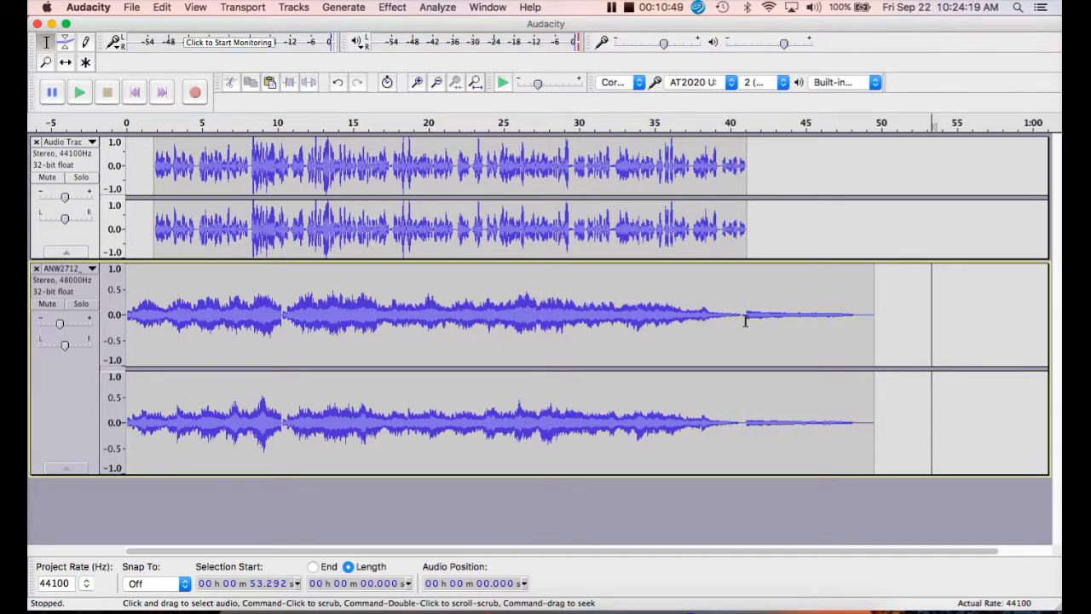
{"action": "left_click_drag", "start_coordinate": [745, 318], "coordinate": [876, 323]}
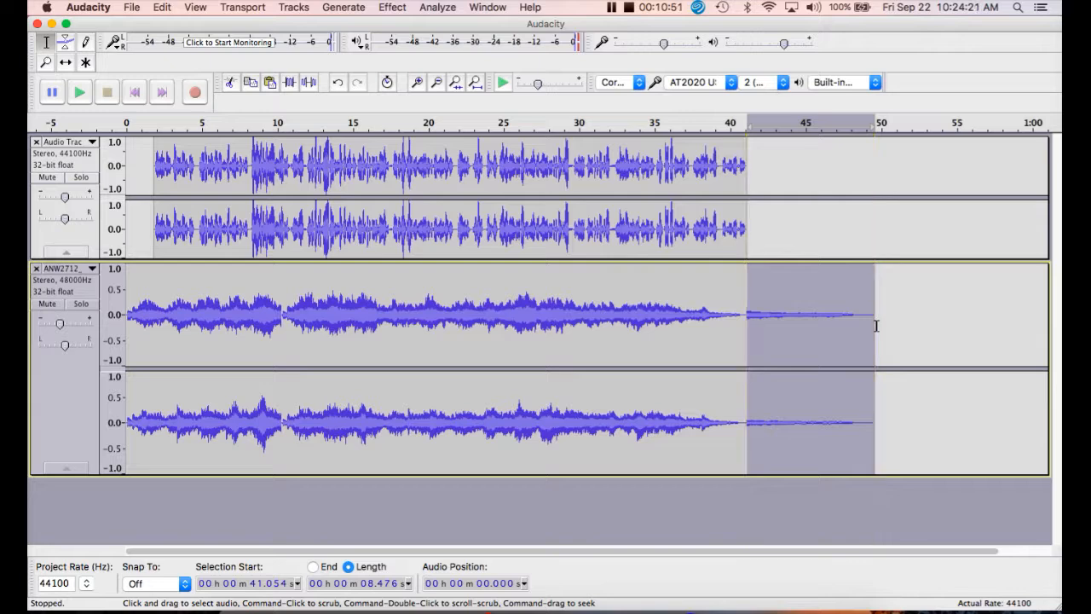
{"action": "left_click", "coordinate": [231, 82]}
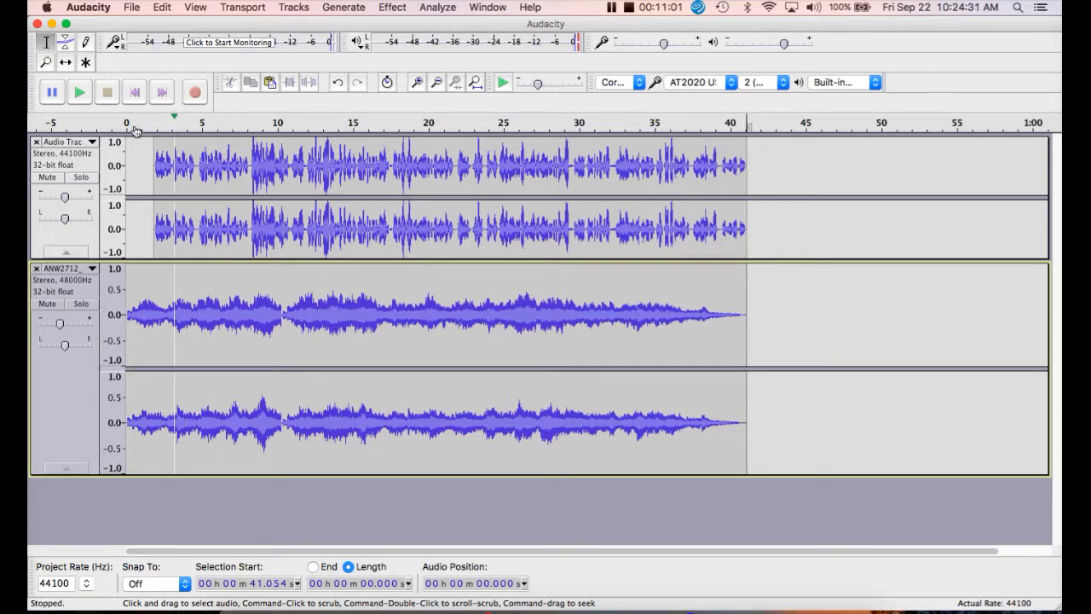
- Shift the voice track earlier with the Time Shift Tool so it starts at about 0.3 s, near the beginning of the music
{"action": "left_click", "coordinate": [66, 62]}
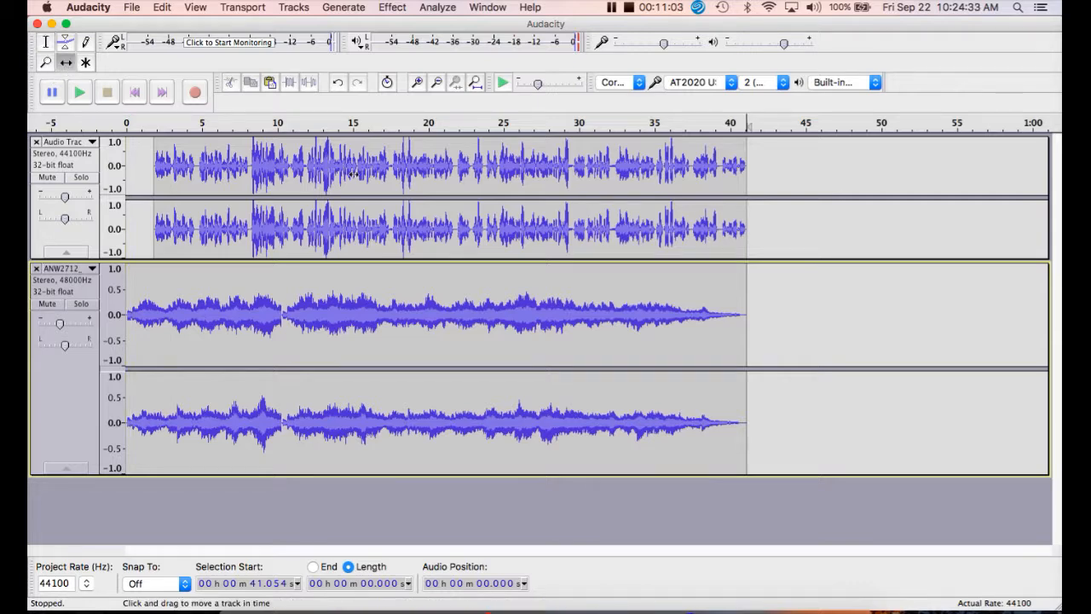
{"action": "left_click_drag", "start_coordinate": [348, 173], "coordinate": [338, 176]}
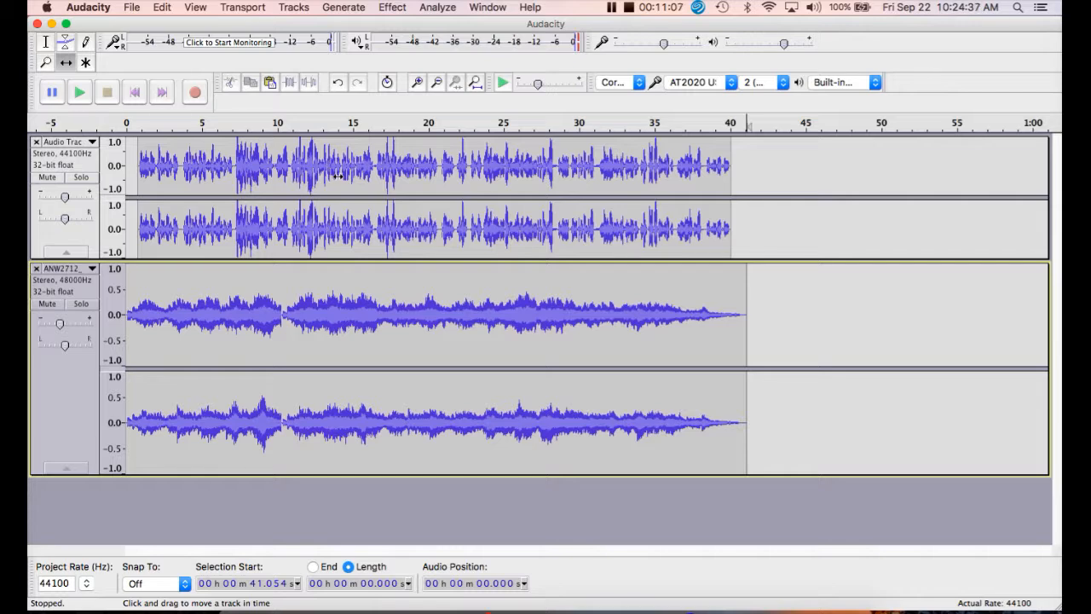
{"action": "left_click", "coordinate": [340, 176]}
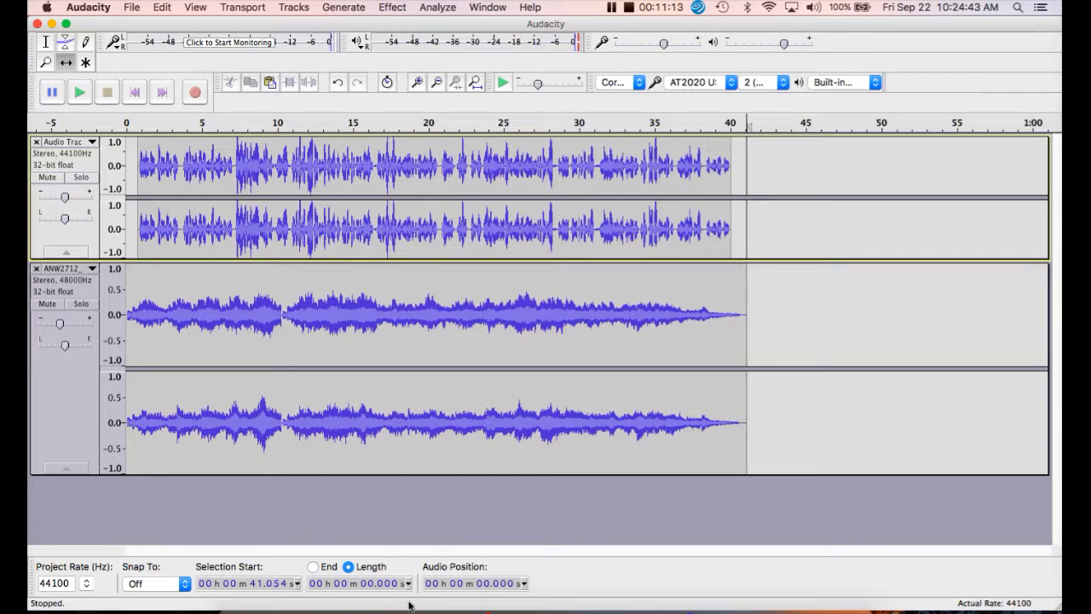
{"action": "left_click", "coordinate": [387, 584]}
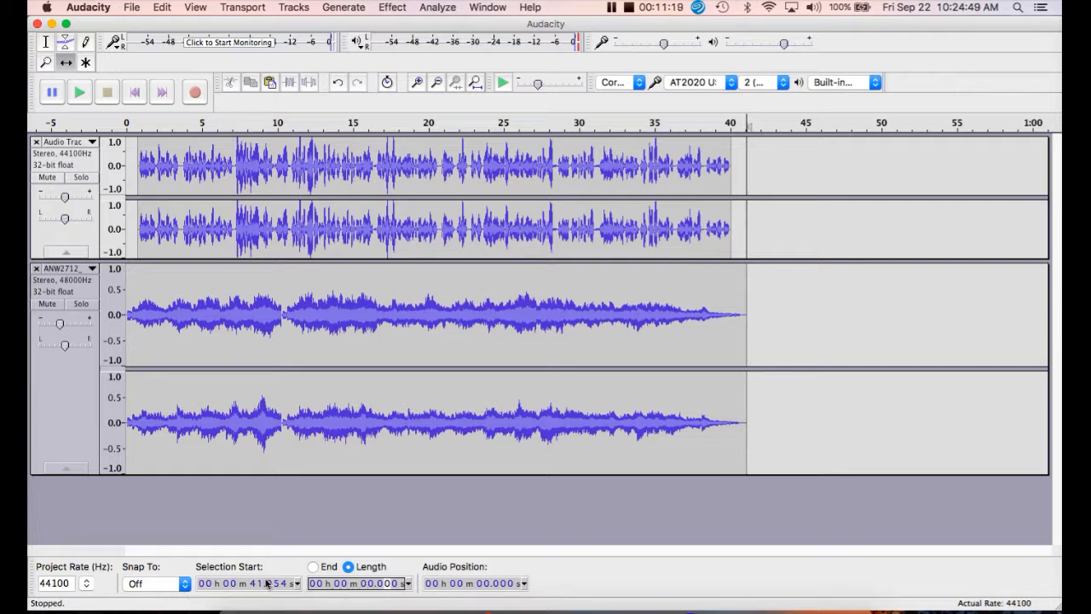
{"action": "left_click_drag", "start_coordinate": [538, 234], "coordinate": [532, 237]}
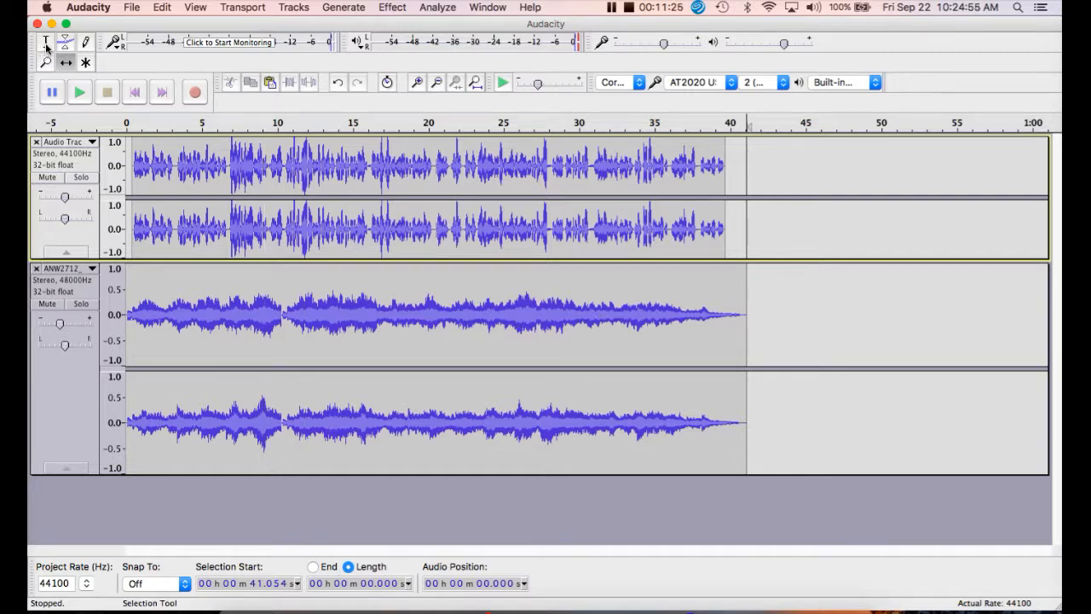
- Apply a Fade Out to the music track over about 6.4 s, starting at 33.67 s and running just past the voice's end
{"action": "left_click", "coordinate": [46, 47]}
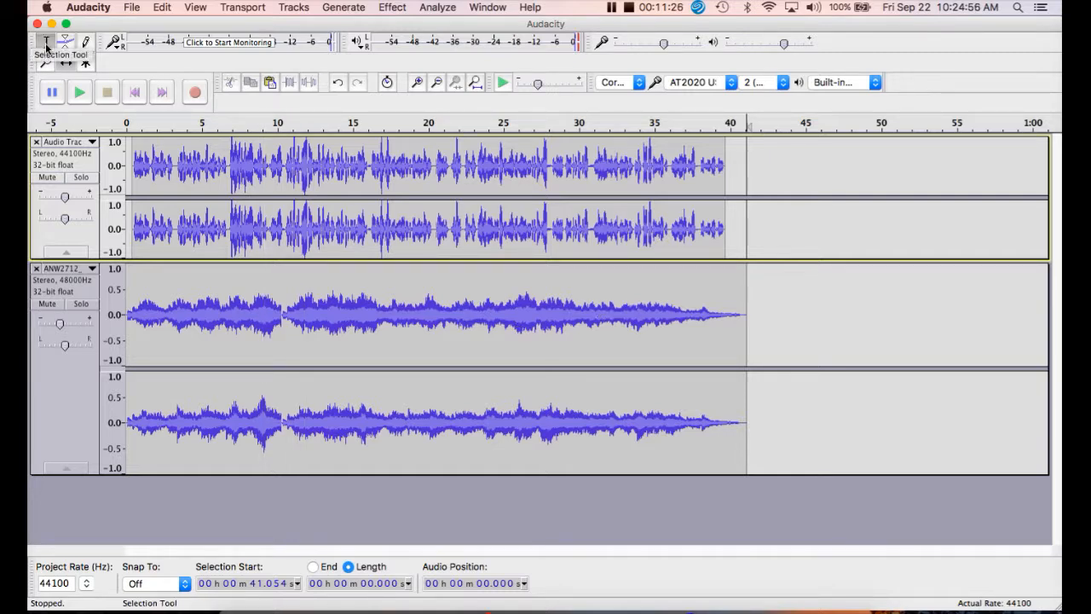
{"action": "double_click", "coordinate": [639, 318]}
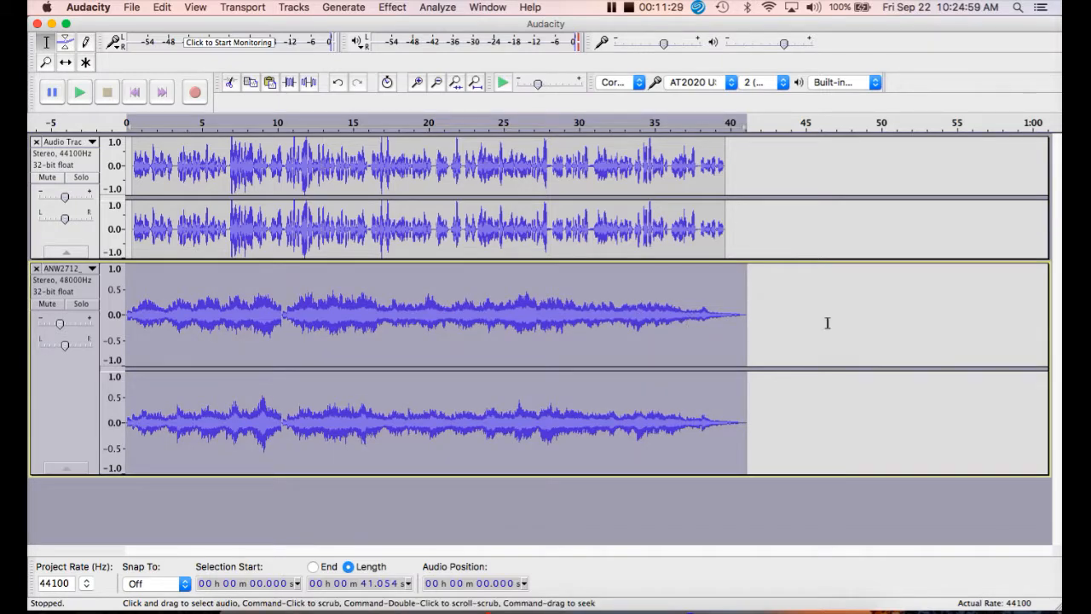
{"action": "left_click", "coordinate": [887, 325]}
{"action": "left_click_drag", "start_coordinate": [634, 318], "coordinate": [730, 332]}
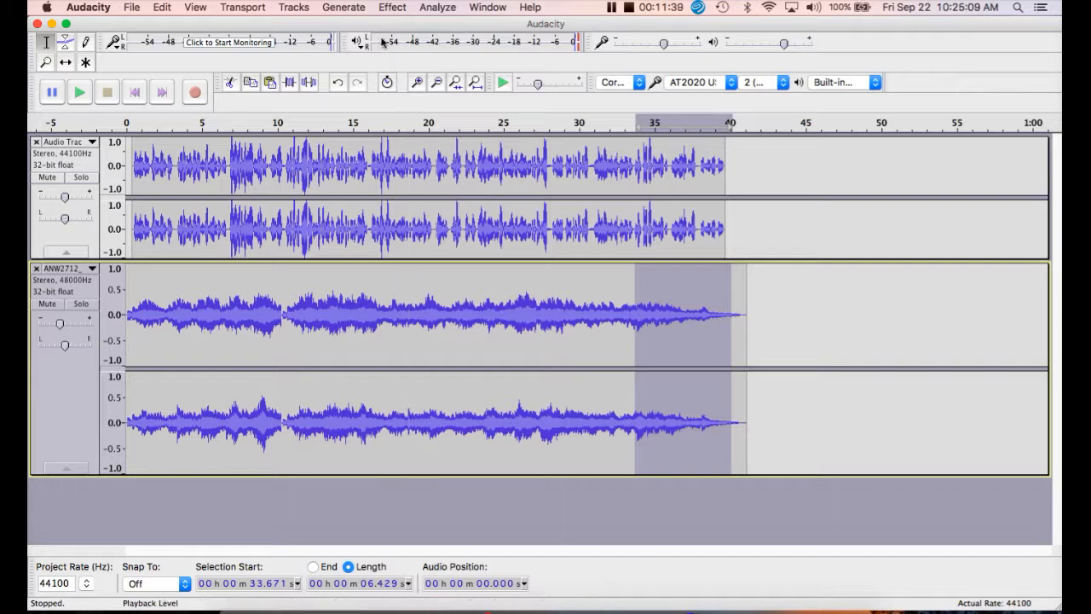
{"action": "left_click", "coordinate": [390, 8]}
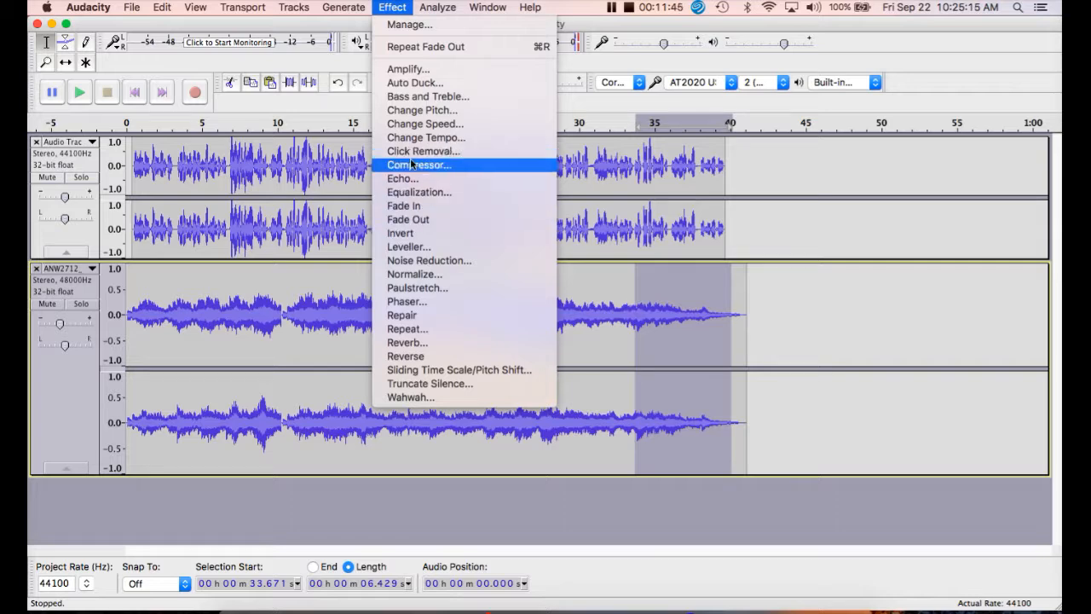
{"action": "left_click", "coordinate": [408, 219]}
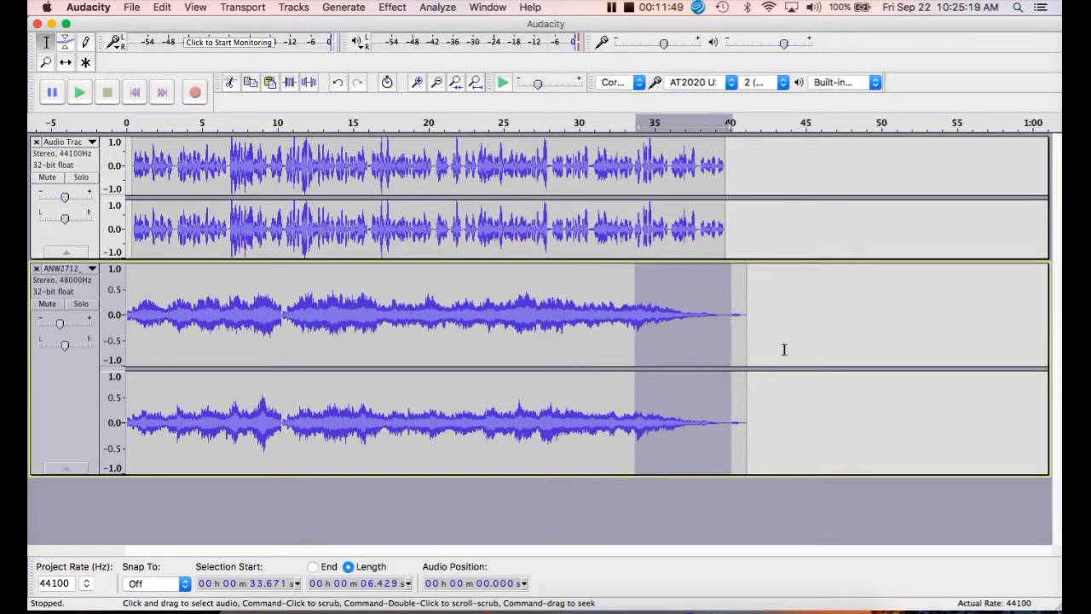
- Cut the leftover music from 39.625 s, where the voice track ends, to the end of the music track
{"action": "left_click", "coordinate": [826, 336]}
{"action": "left_click", "coordinate": [725, 315]}
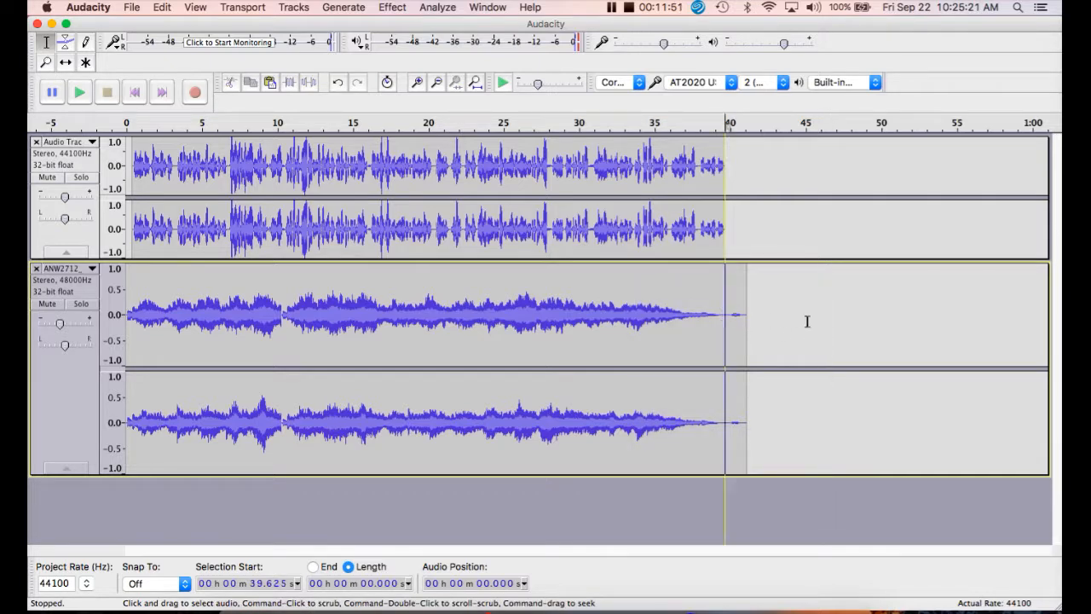
{"action": "left_click_drag", "start_coordinate": [807, 322], "coordinate": [870, 324]}
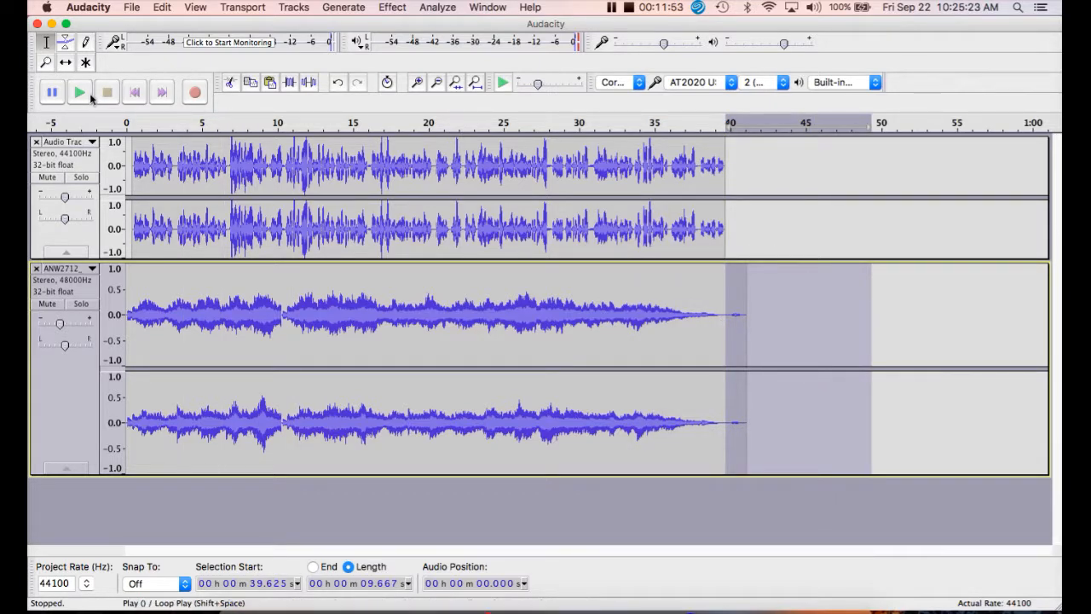
{"action": "left_click", "coordinate": [230, 84]}
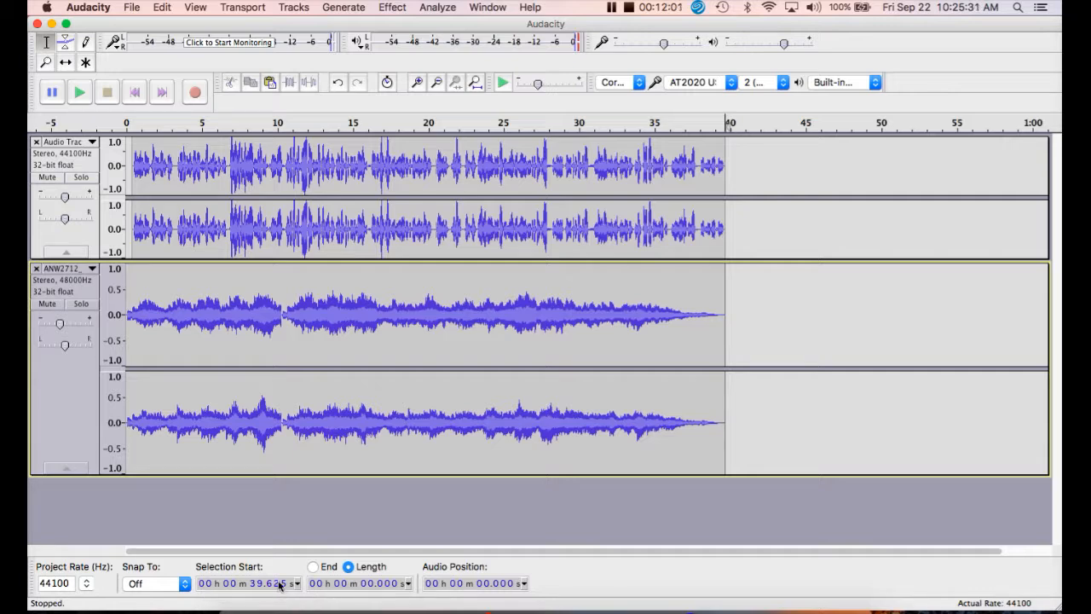
- Play the mix from about 0.24 s and stop after roughly the first 12 seconds
{"action": "left_click", "coordinate": [129, 171]}
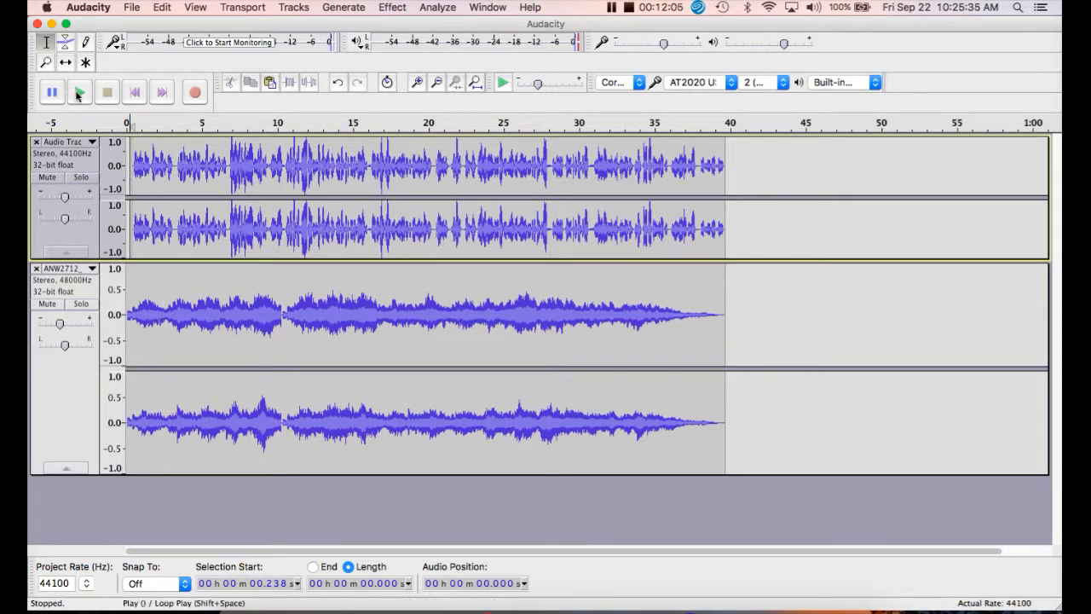
{"action": "left_click", "coordinate": [78, 94]}
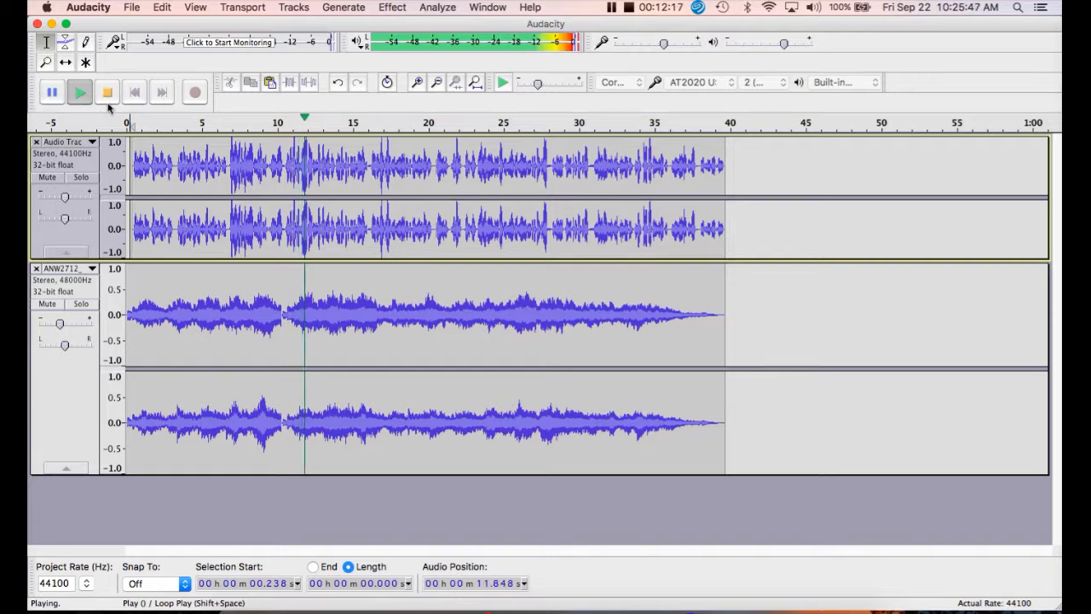
{"action": "left_click", "coordinate": [106, 94]}
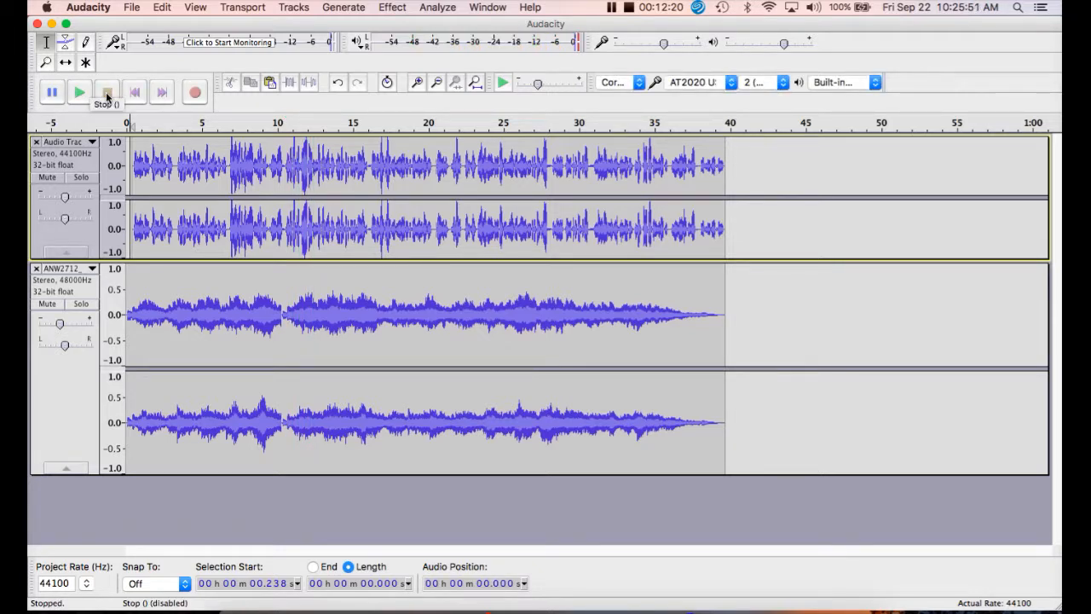
- Export the mix to the Production folder as Test1 in WAV (Microsoft) signed 16-bit PCM format, accepting the stereo mixdown
{"action": "left_click", "coordinate": [132, 10]}
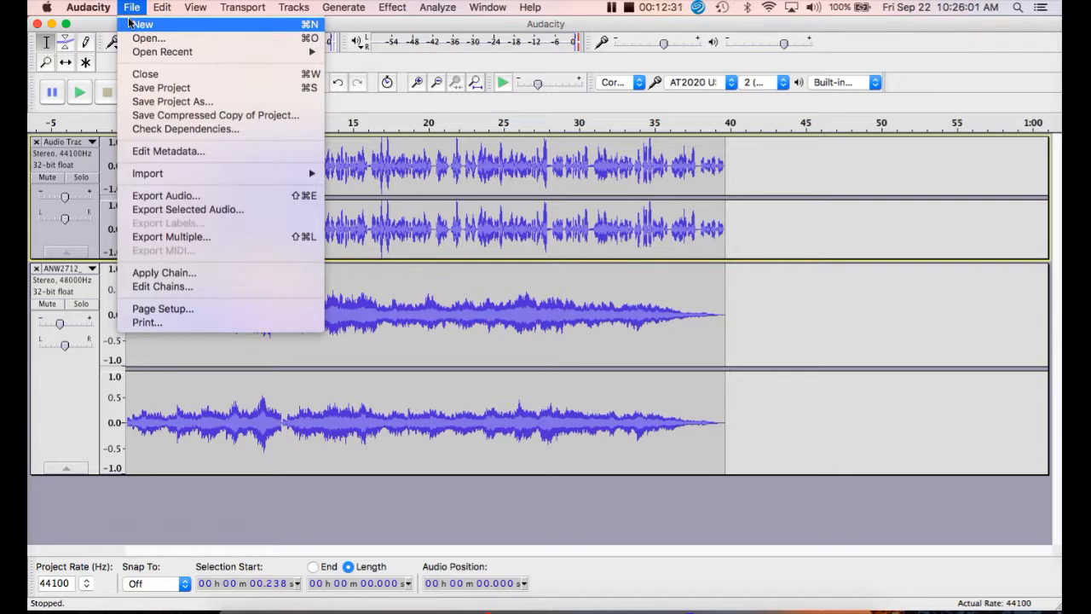
{"action": "left_click", "coordinate": [177, 196]}
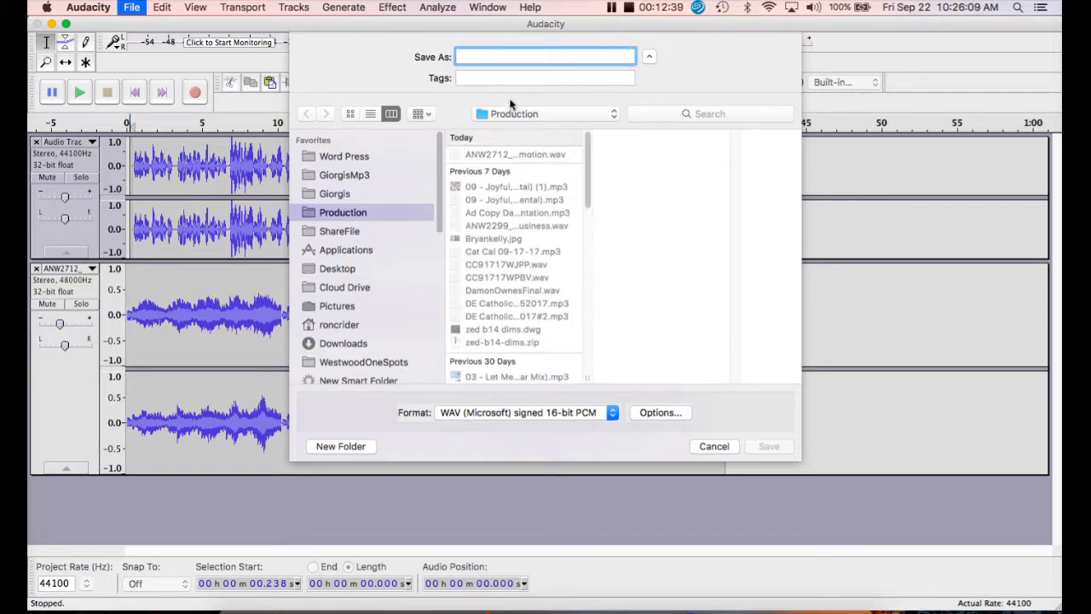
{"action": "type", "text": "Test1"}
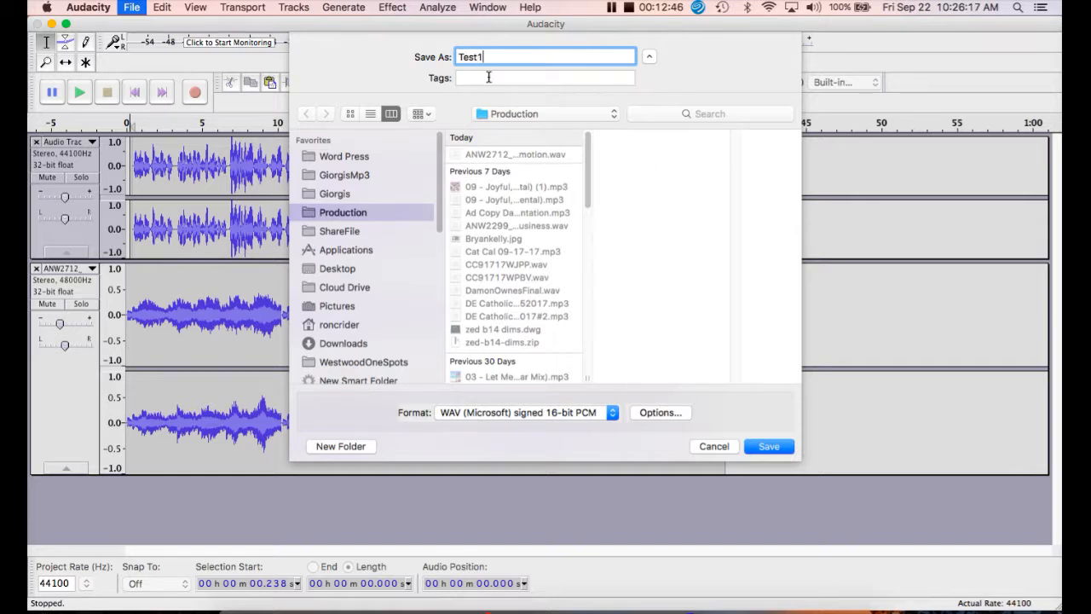
{"action": "left_click", "coordinate": [768, 447]}
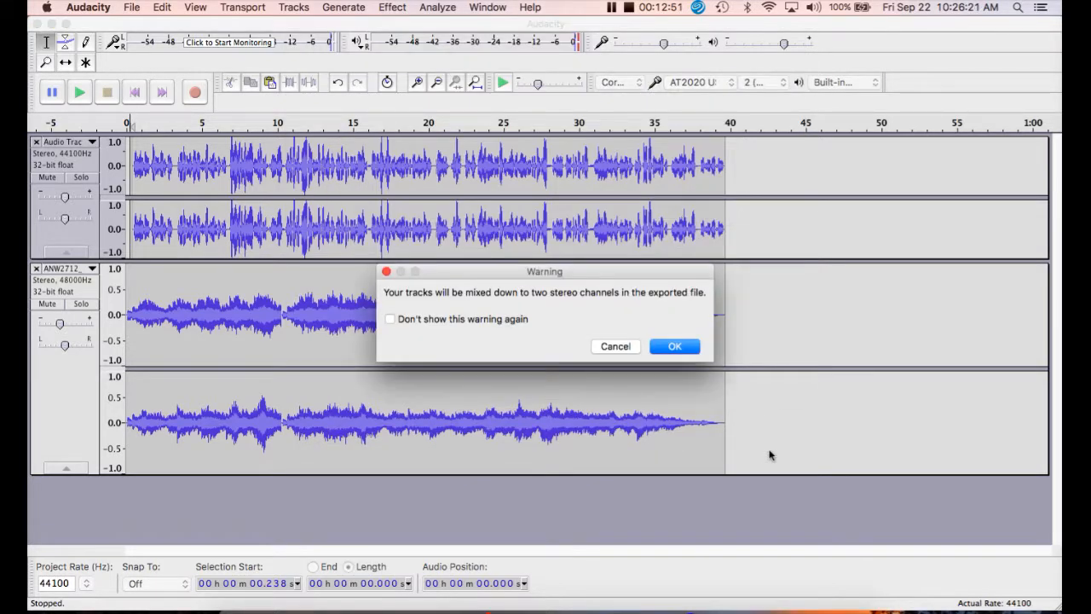
{"action": "left_click", "coordinate": [676, 349]}
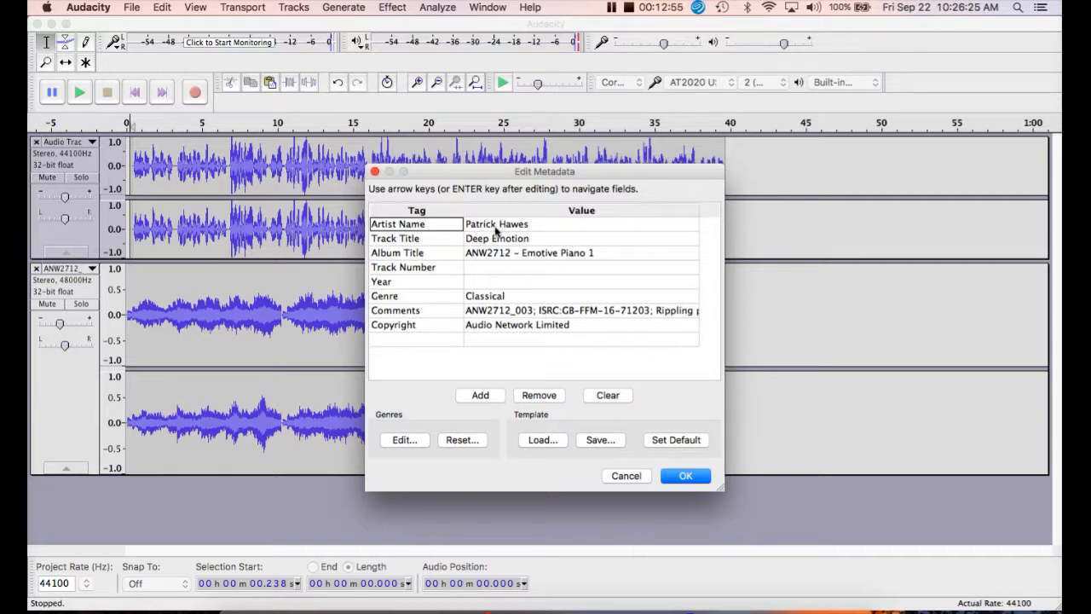
- Replace the Artist Name metadata value with the producer's full name and complete the export
{"action": "left_click", "coordinate": [531, 227]}
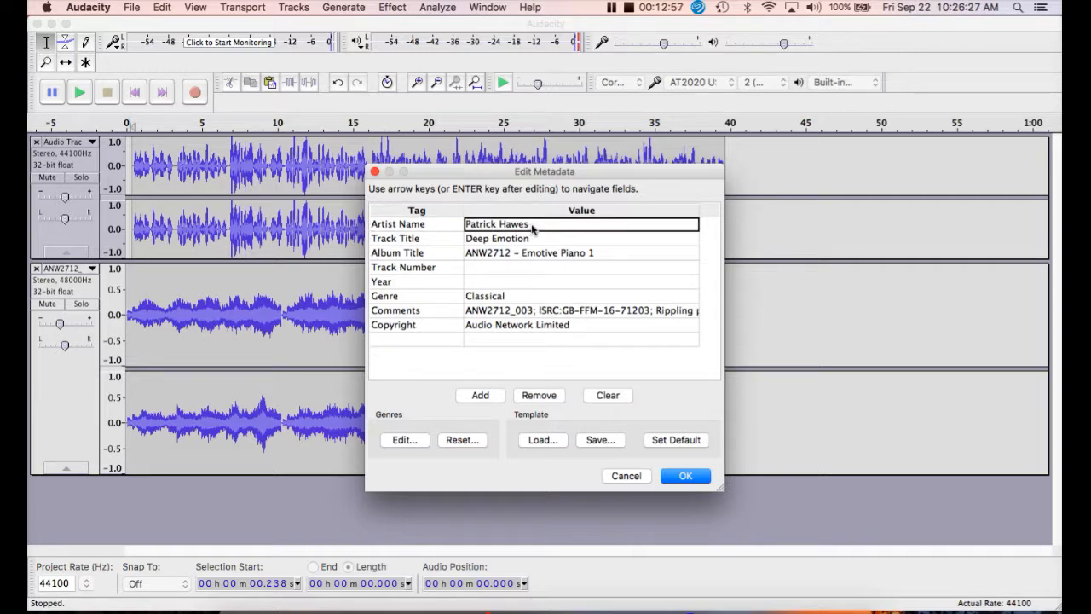
{"action": "left_click", "coordinate": [532, 227]}
{"action": "type", "text": "Ro"}
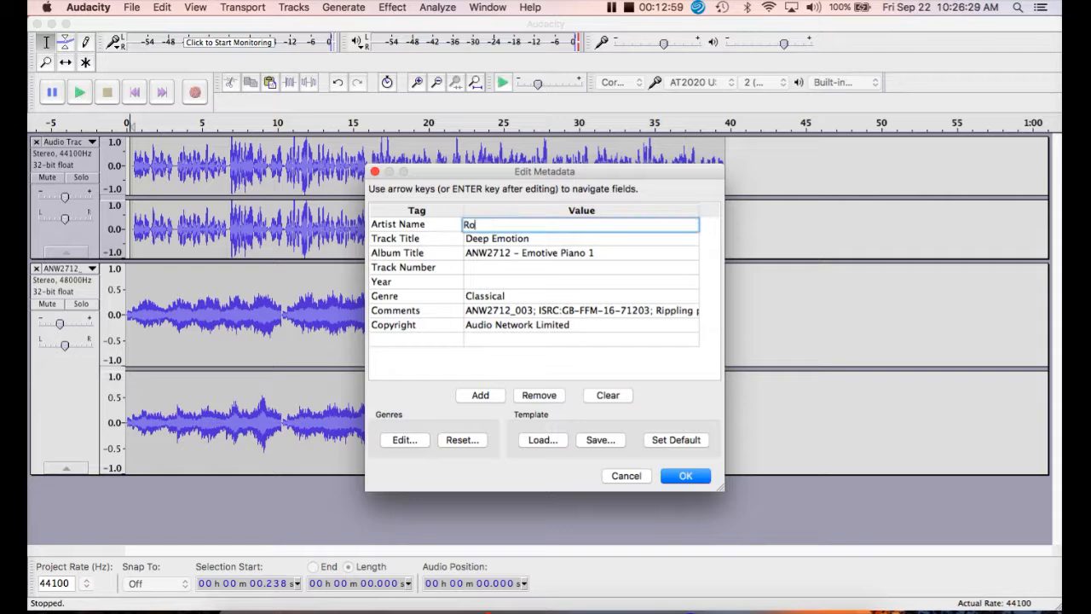
{"action": "type", "text": "n Crider"}
{"action": "left_click", "coordinate": [681, 479]}
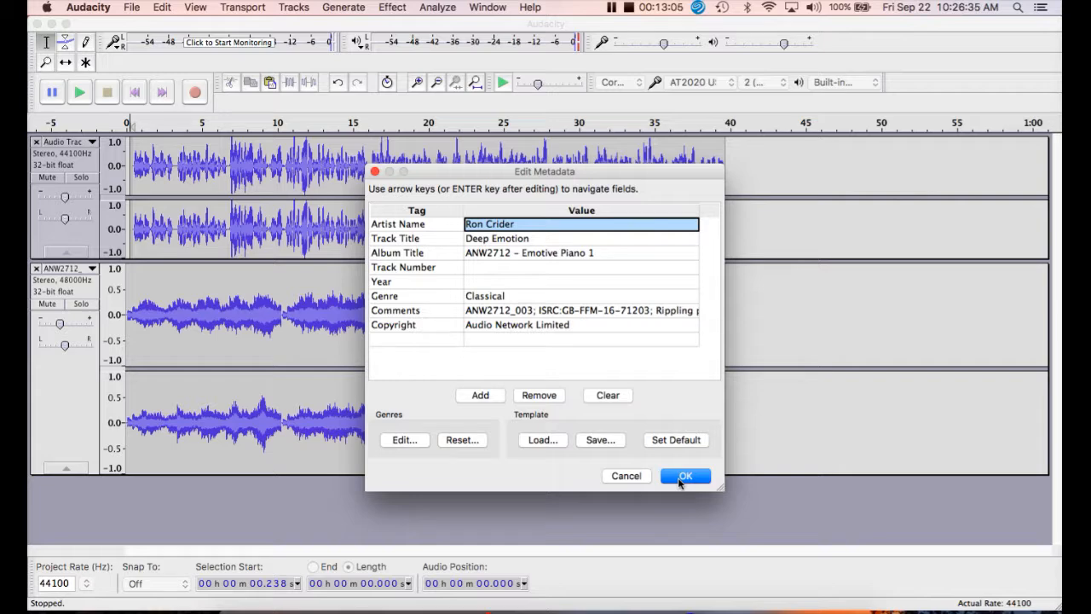
{"action": "left_click", "coordinate": [679, 477]}
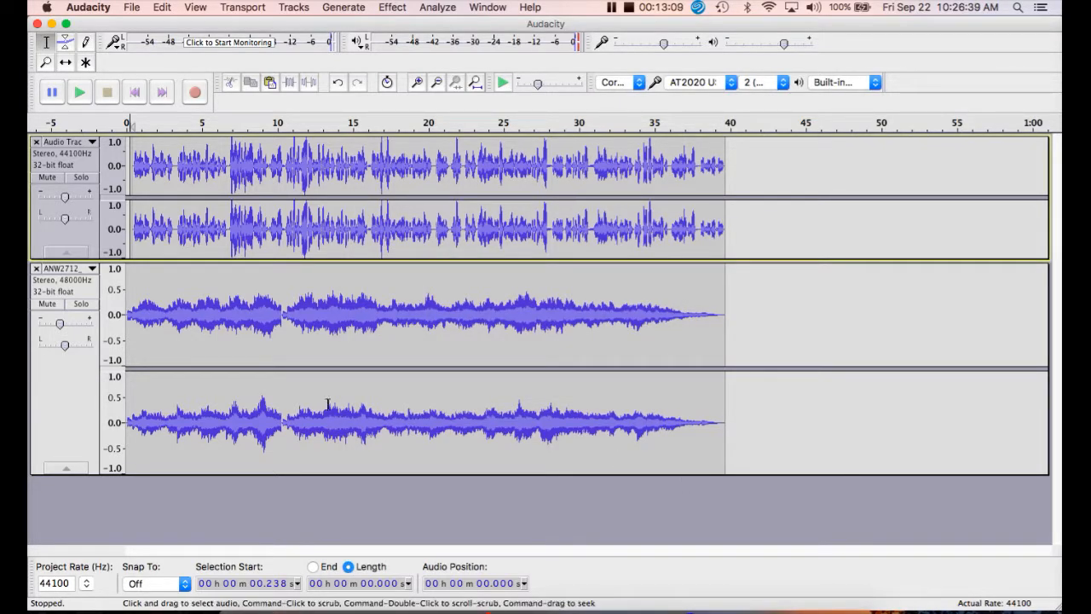
- Remove the music and voice tracks from the project and open Test1.wav from the Production folder
{"action": "left_click", "coordinate": [35, 269]}
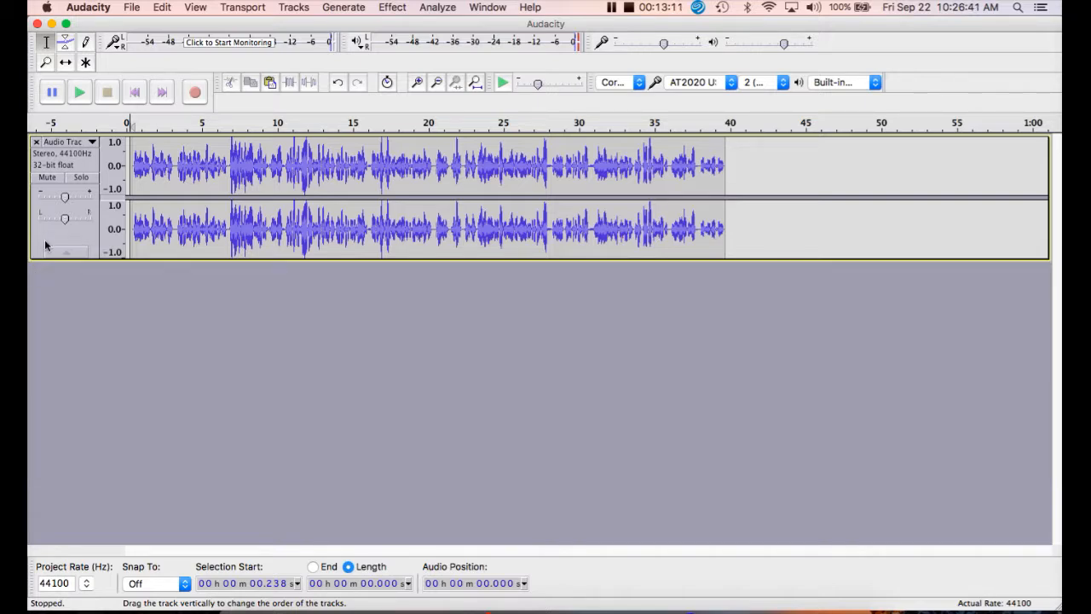
{"action": "left_click", "coordinate": [36, 143]}
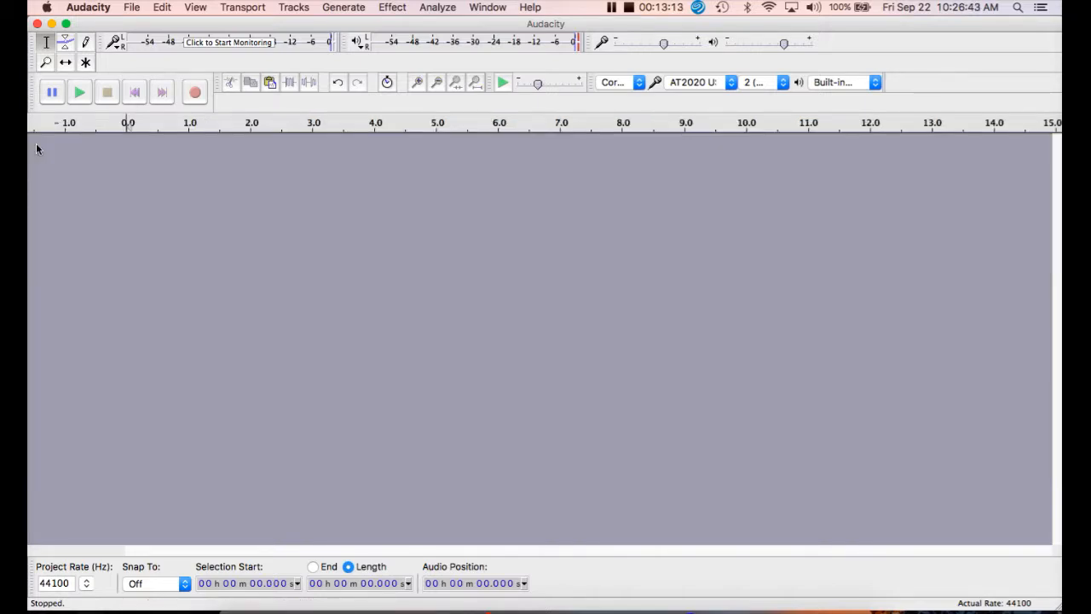
{"action": "left_click", "coordinate": [132, 7]}
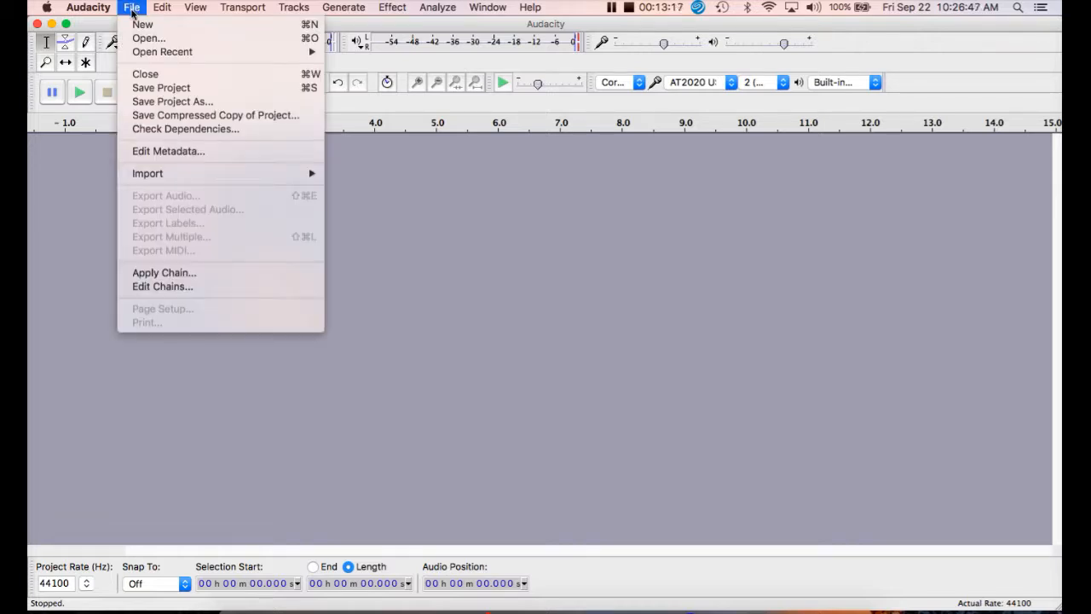
{"action": "left_click", "coordinate": [142, 39]}
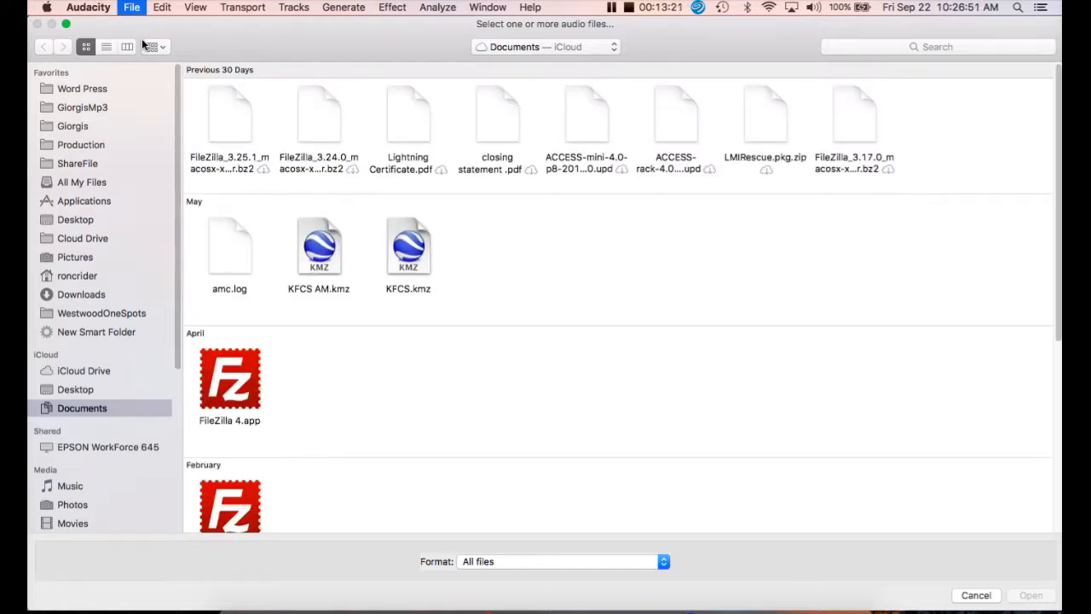
{"action": "left_click", "coordinate": [95, 149]}
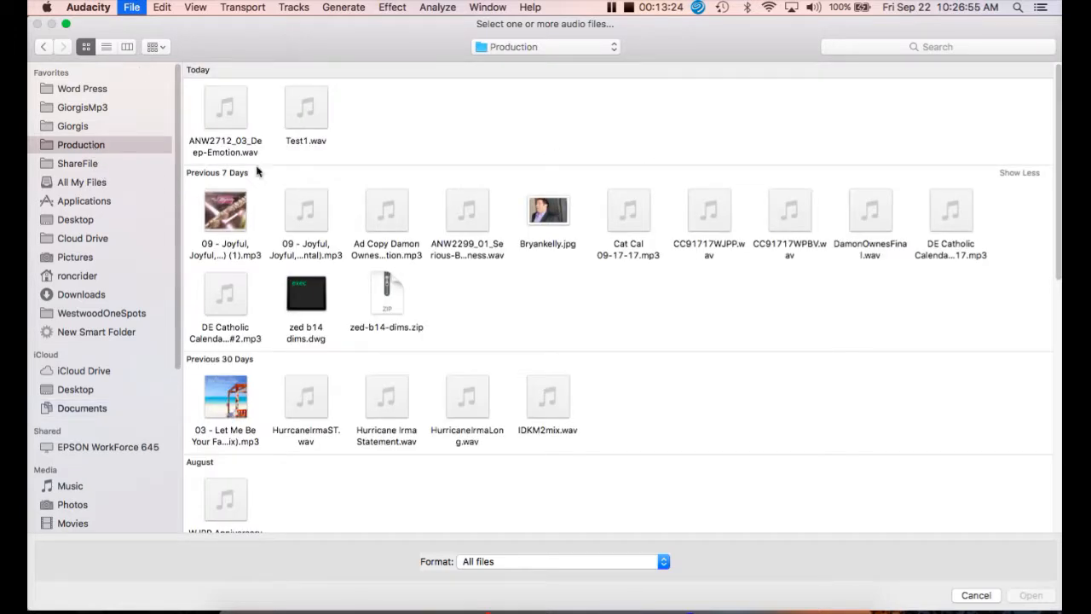
{"action": "left_click", "coordinate": [318, 127]}
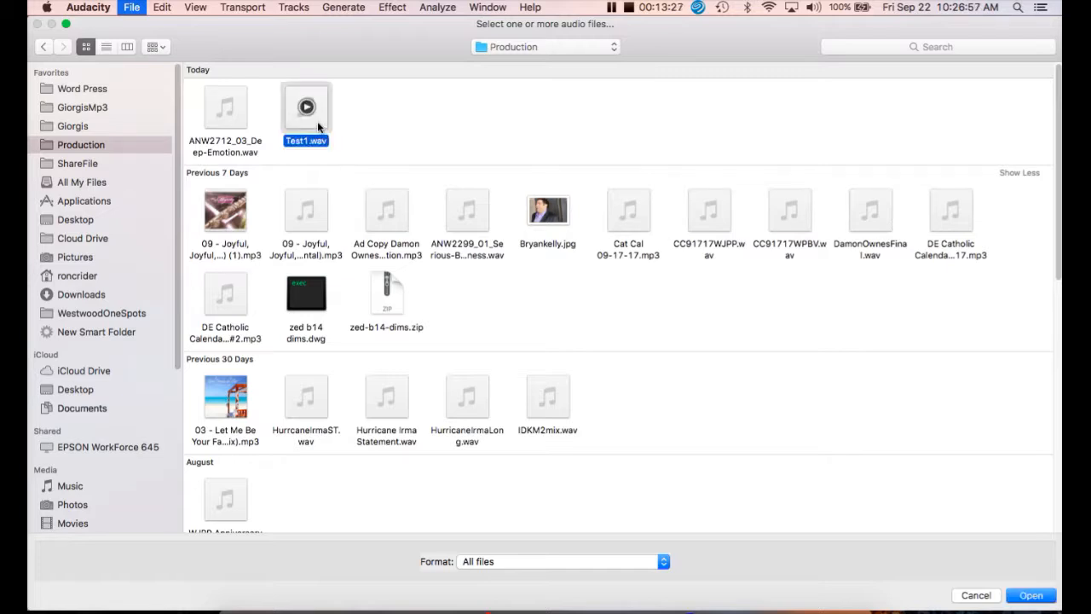
{"action": "left_click", "coordinate": [1040, 600]}
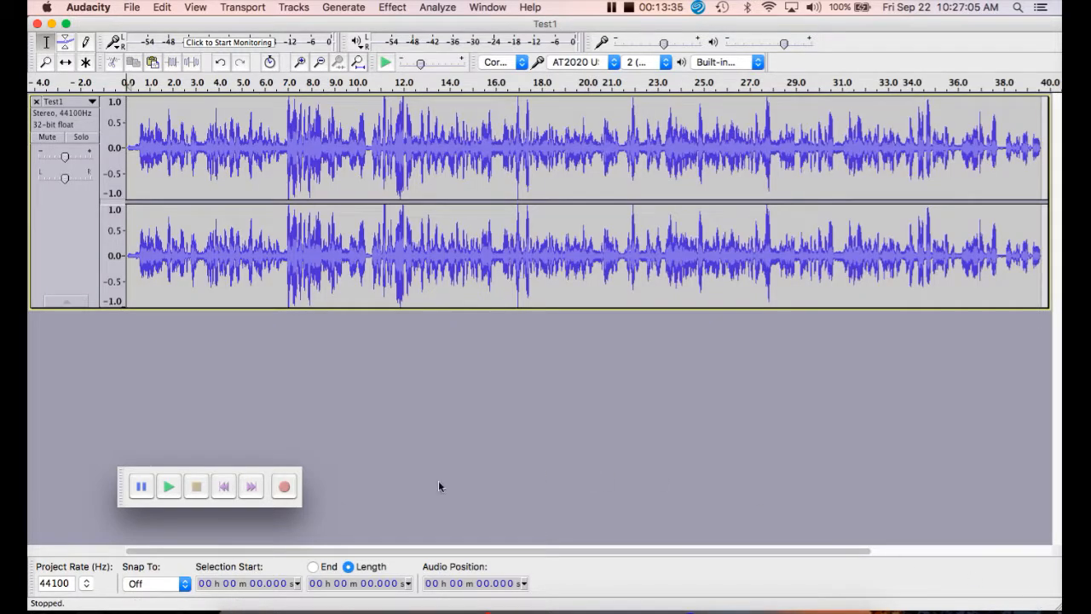
- Play the opening seconds of the Test1 track and review its metadata tags without changing them
{"action": "left_click", "coordinate": [167, 486]}
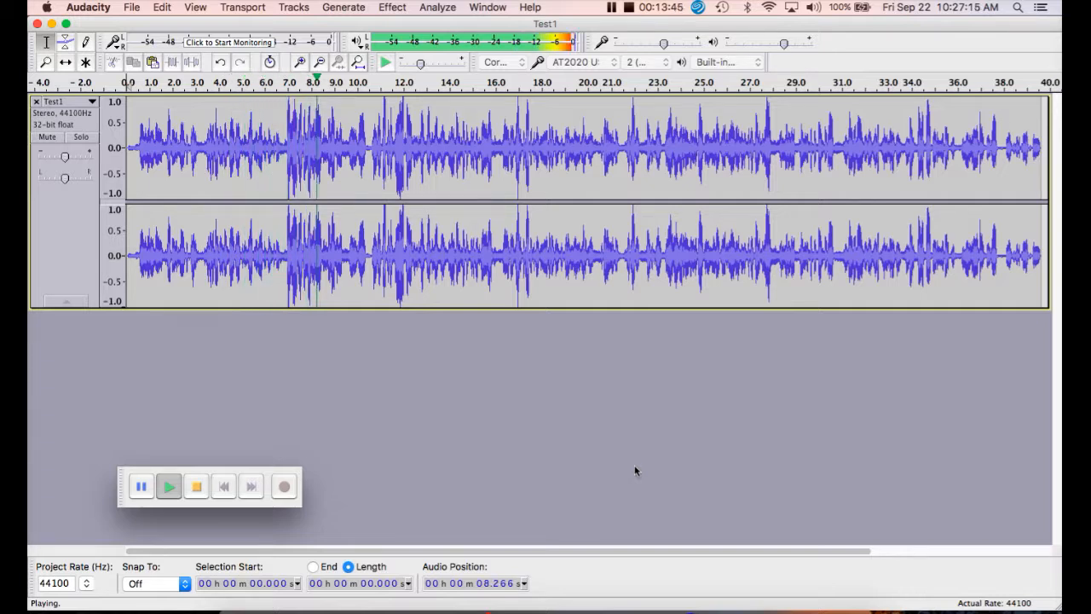
{"action": "left_click", "coordinate": [197, 486]}
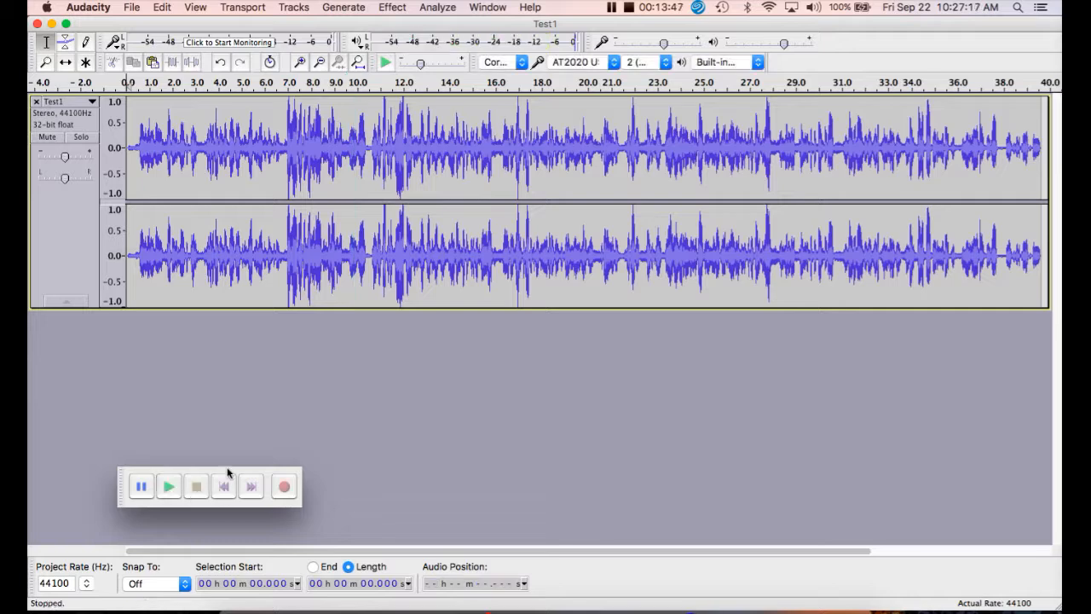
{"action": "left_click", "coordinate": [134, 8]}
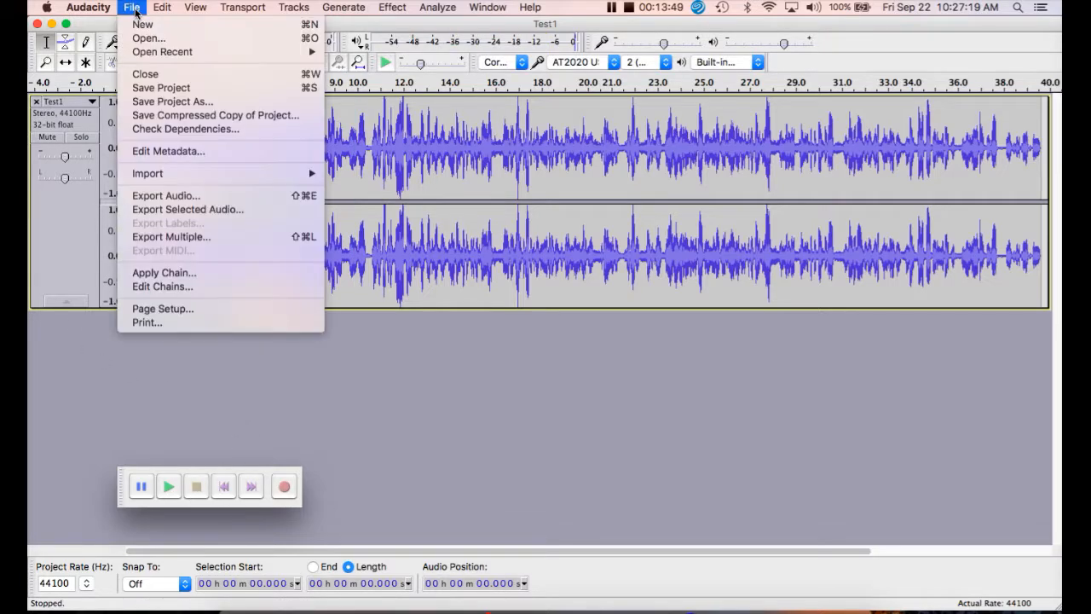
{"action": "left_click", "coordinate": [180, 154]}
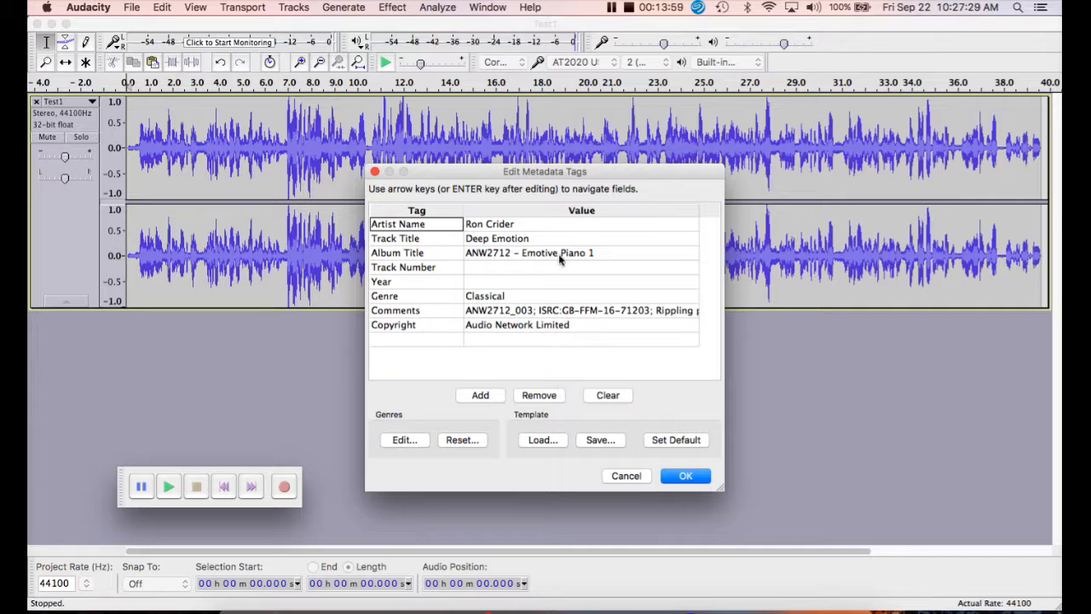
{"action": "left_click", "coordinate": [637, 480]}
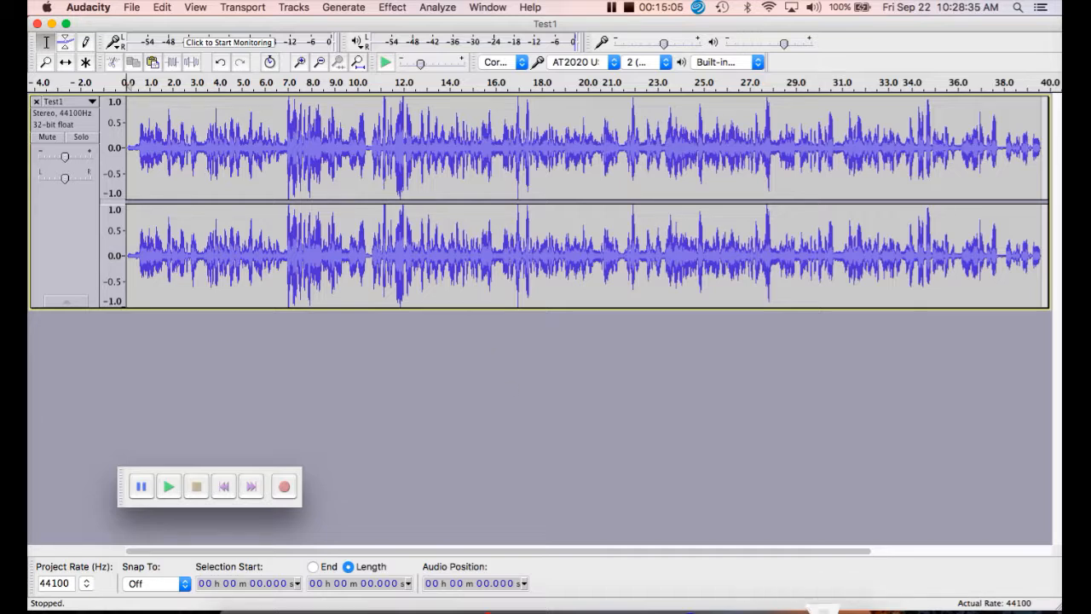
{"action": "left_click", "coordinate": [820, 609]}
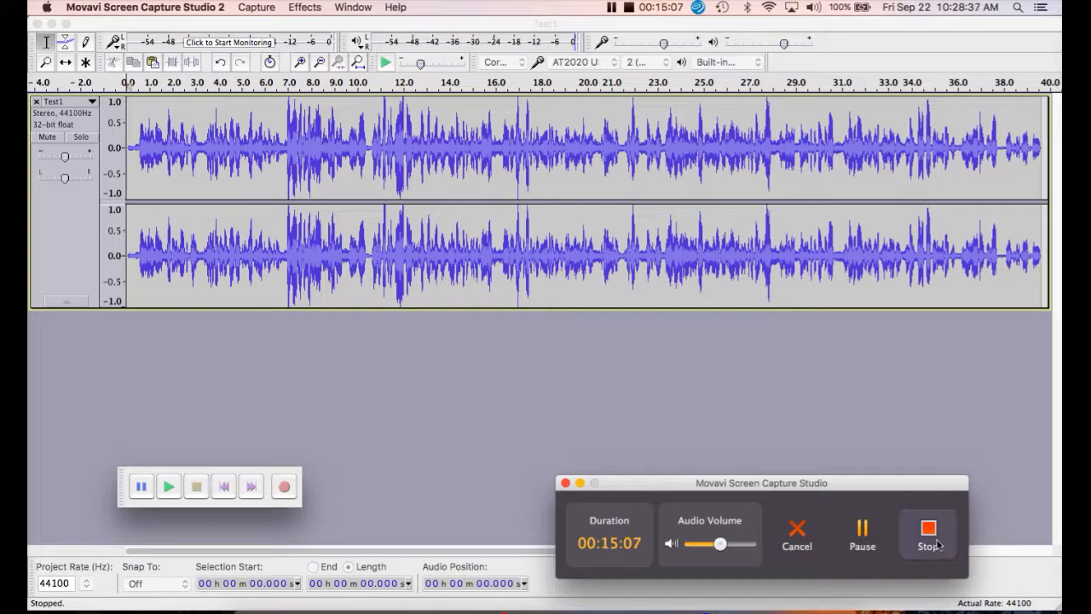